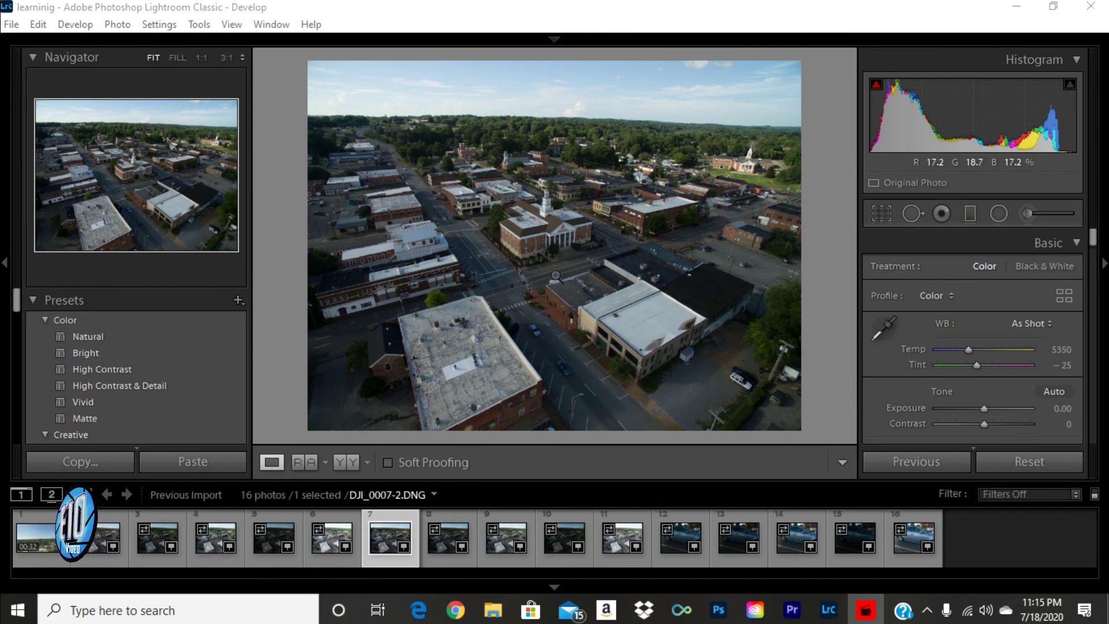
# Compare bracketed exposures 8, 9, 10 and 11, ending on DJI_0011-2.DNG, then select shot 10.
pyautogui.click(449, 518)
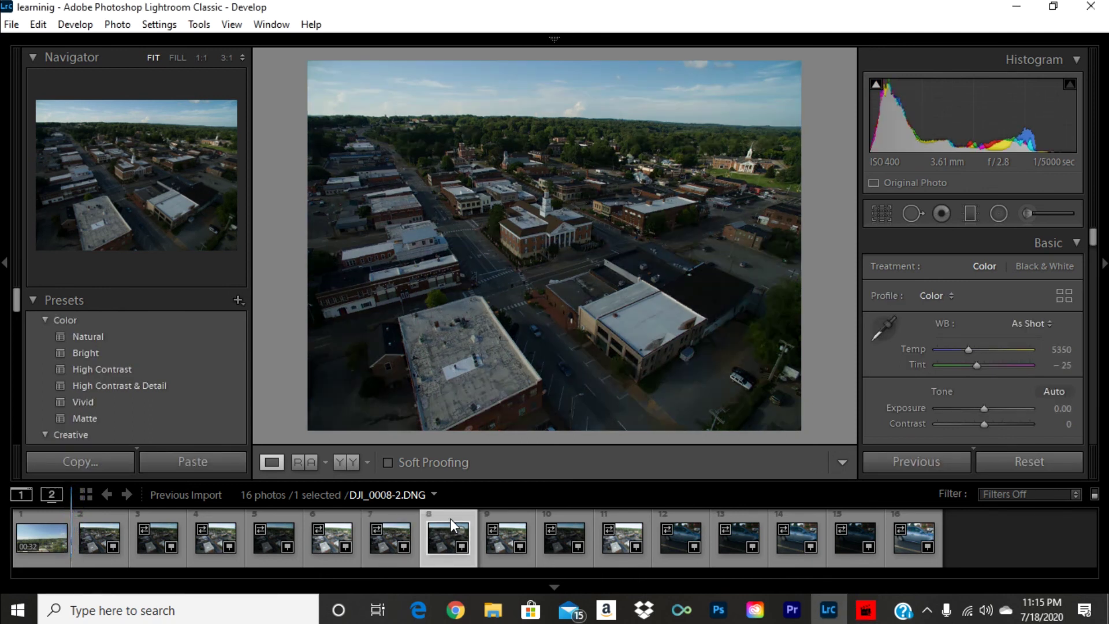
pyautogui.click(504, 514)
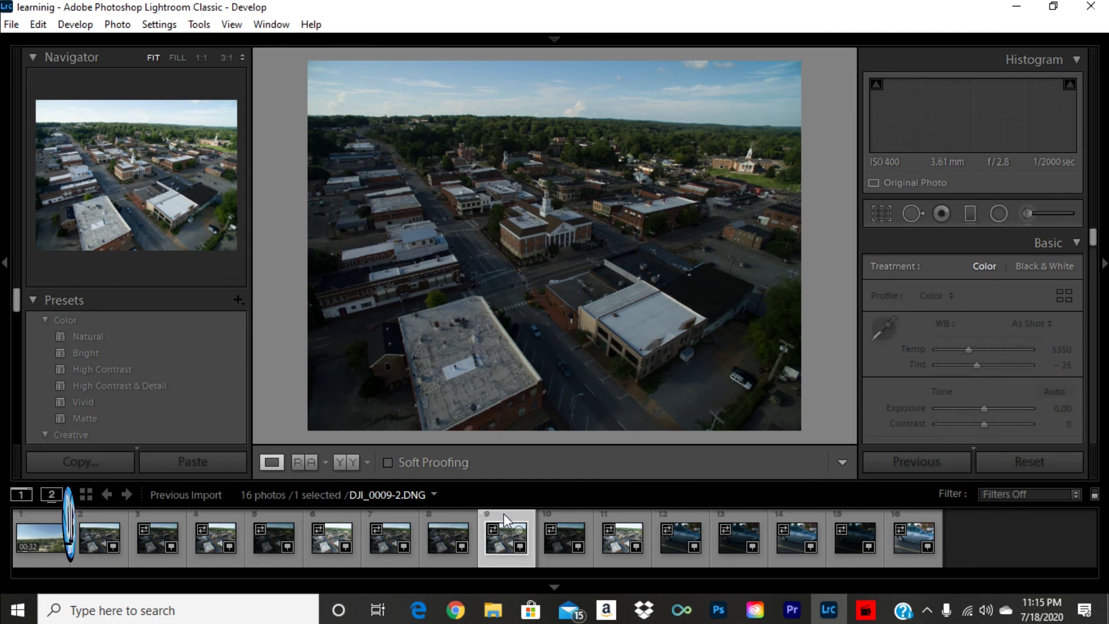
pyautogui.click(547, 525)
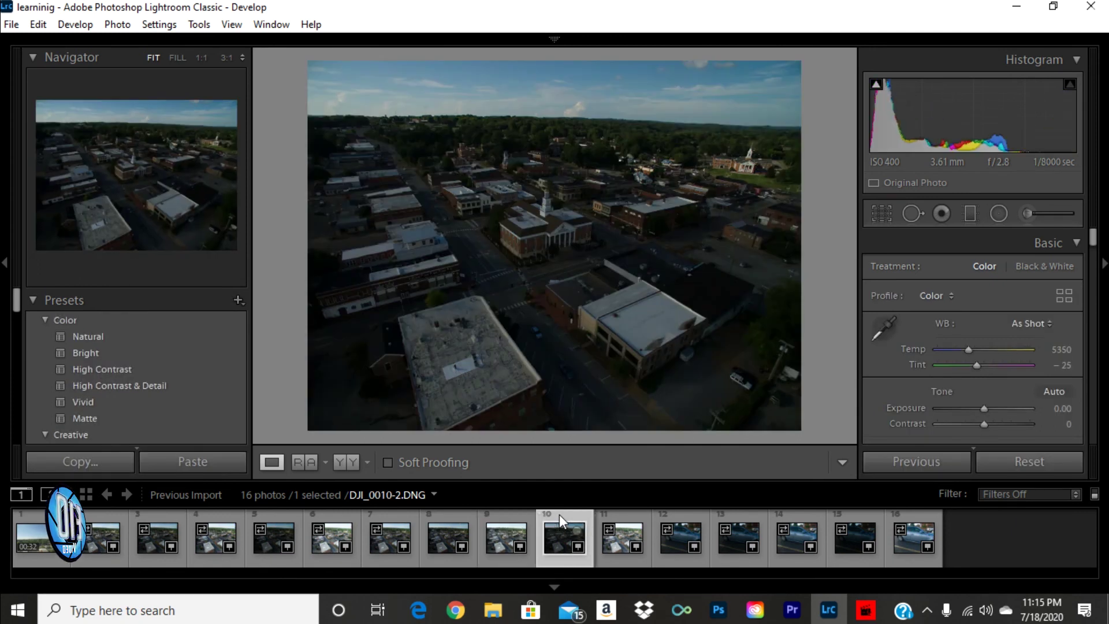
pyautogui.click(620, 518)
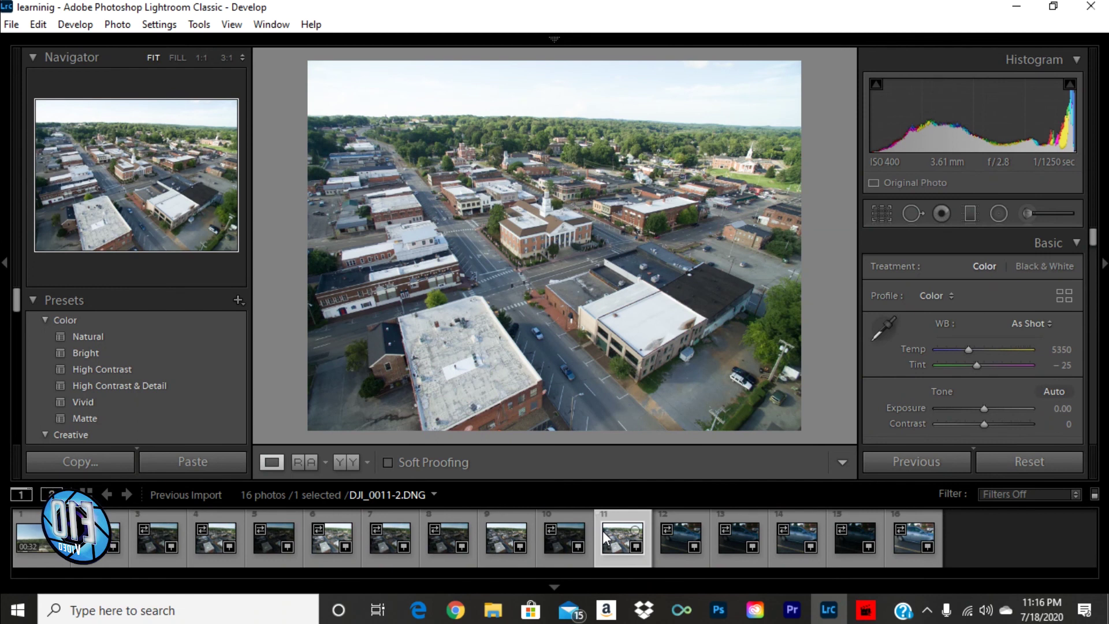
pyautogui.keyDown('shift'); pyautogui.click(557, 552); pyautogui.keyUp('shift')
# Add shots 9, 8 and 7 to the selection and send all five brackets to Photo Merge > HDR.
pyautogui.keyDown('shift'); pyautogui.click(497, 555); pyautogui.keyUp('shift')
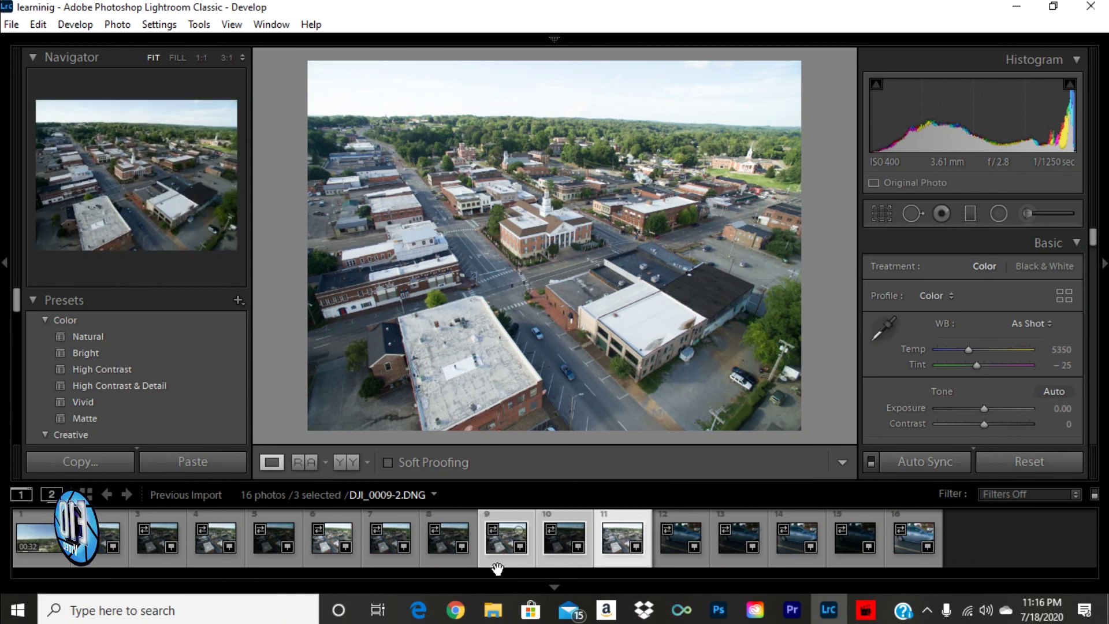
pyautogui.keyDown('shift'); pyautogui.click(435, 552); pyautogui.keyUp('shift')
pyautogui.keyDown('shift'); pyautogui.click(384, 553); pyautogui.keyUp('shift')
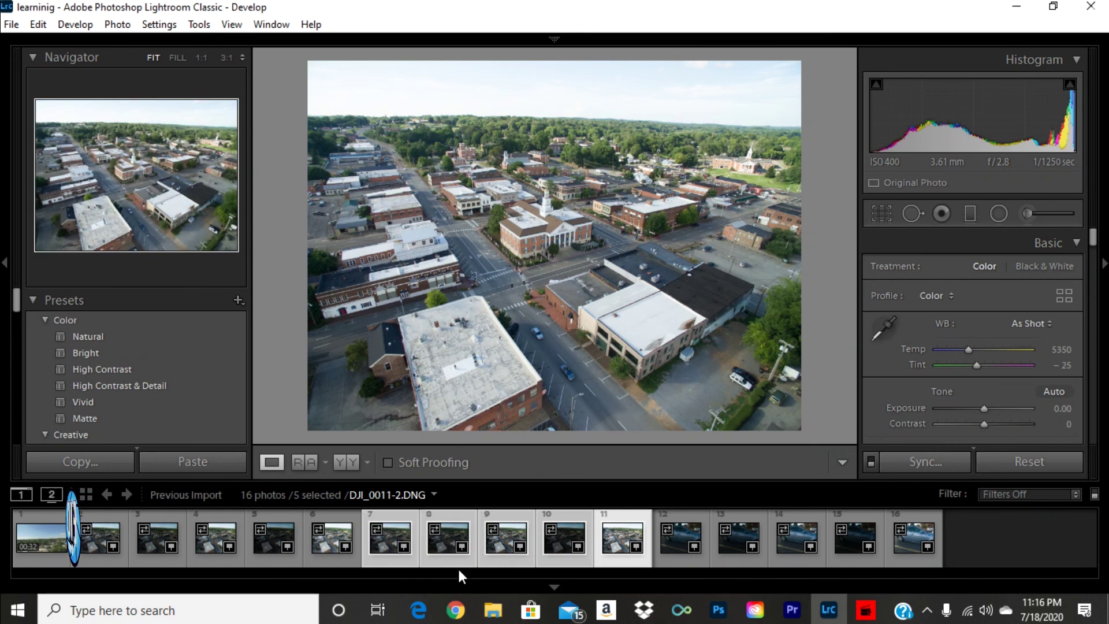
pyautogui.rightClick(380, 553)
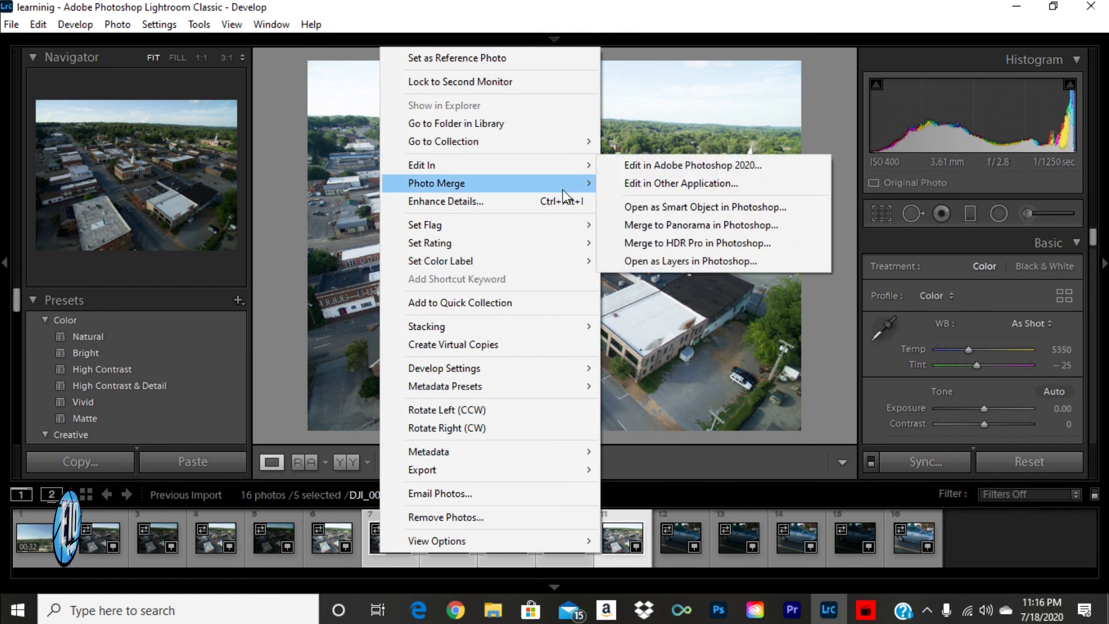
pyautogui.moveTo(577, 166)
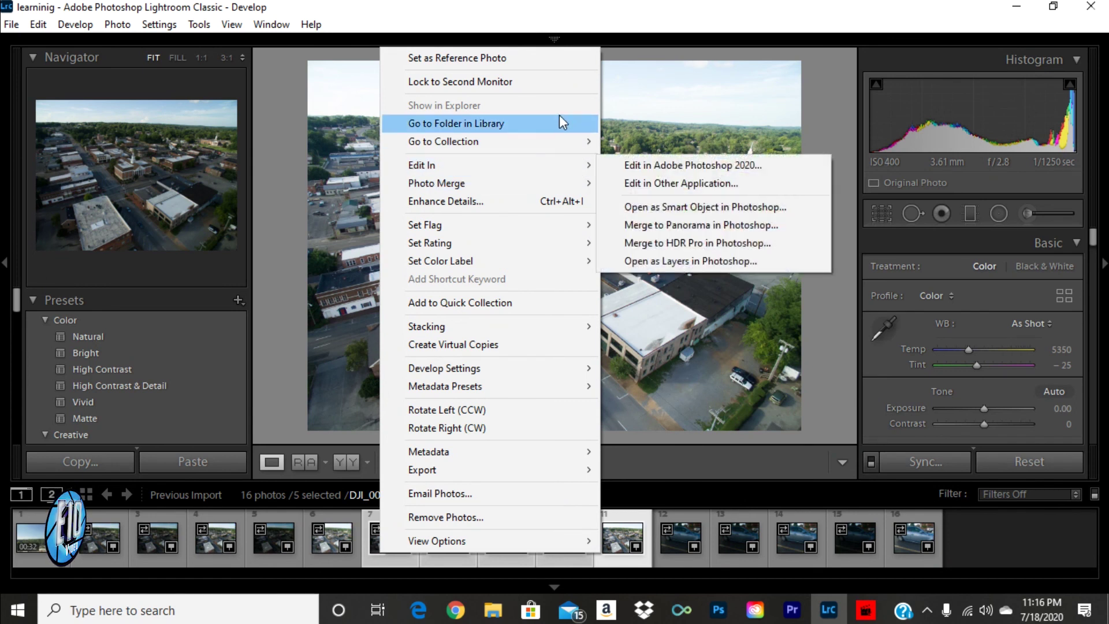
pyautogui.moveTo(532, 182)
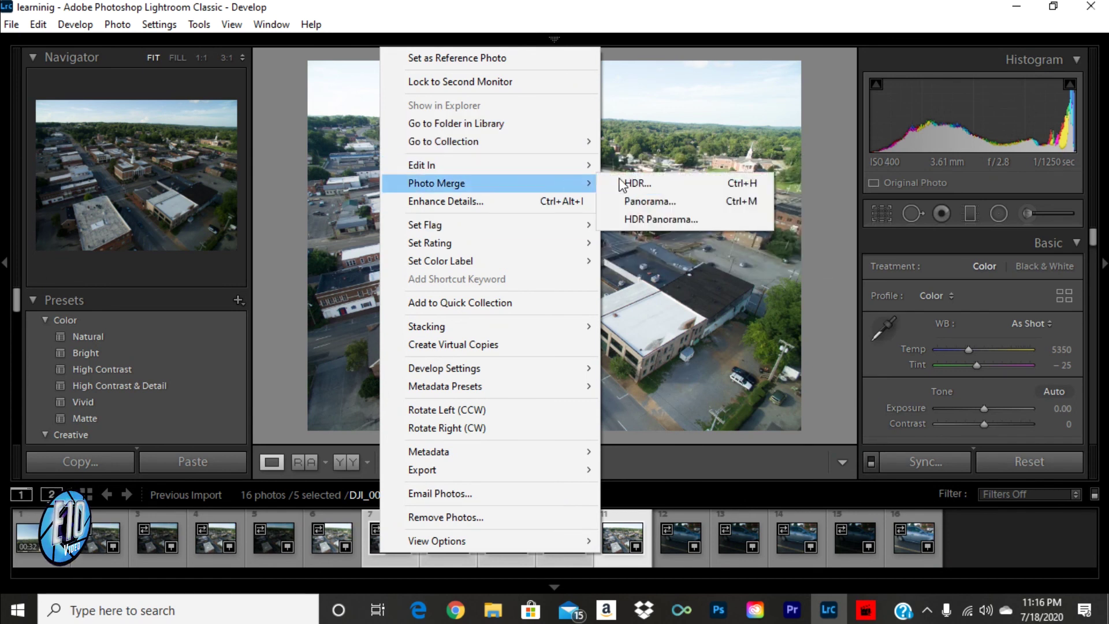
pyautogui.click(654, 183)
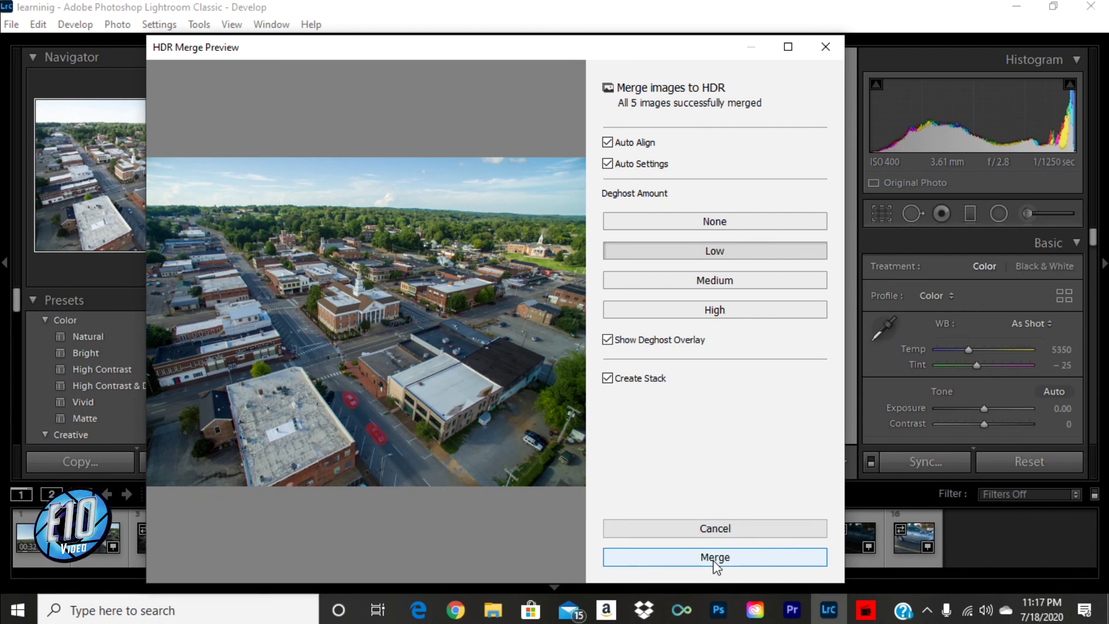
# Merge the HDR with Auto Align, Auto Settings and Low deghost, creating DJI_0011-2-HDR.dng.
pyautogui.click(715, 558)
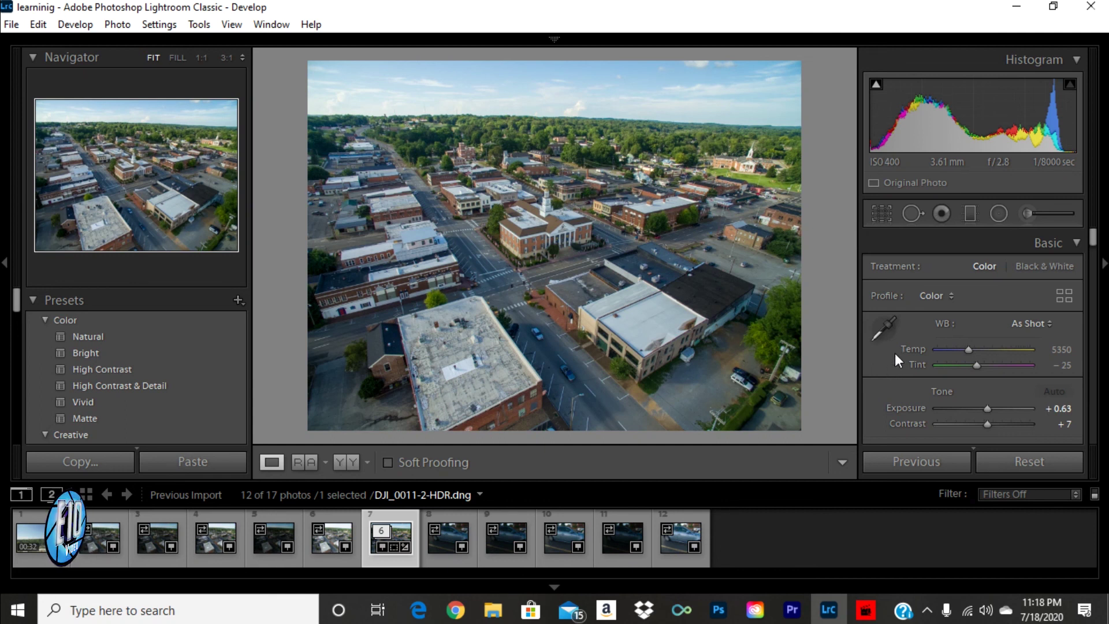
# Pull Highlights on the merged HDR image down to -100.
pyautogui.scroll(-2, 893, 358)
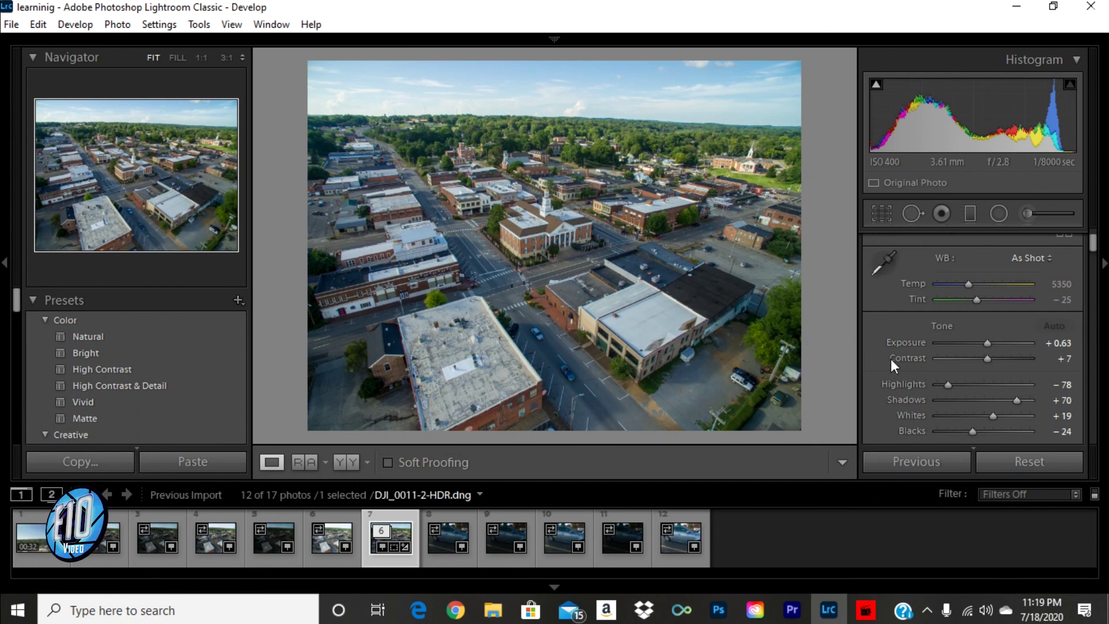
pyautogui.scroll(-2, 924, 364)
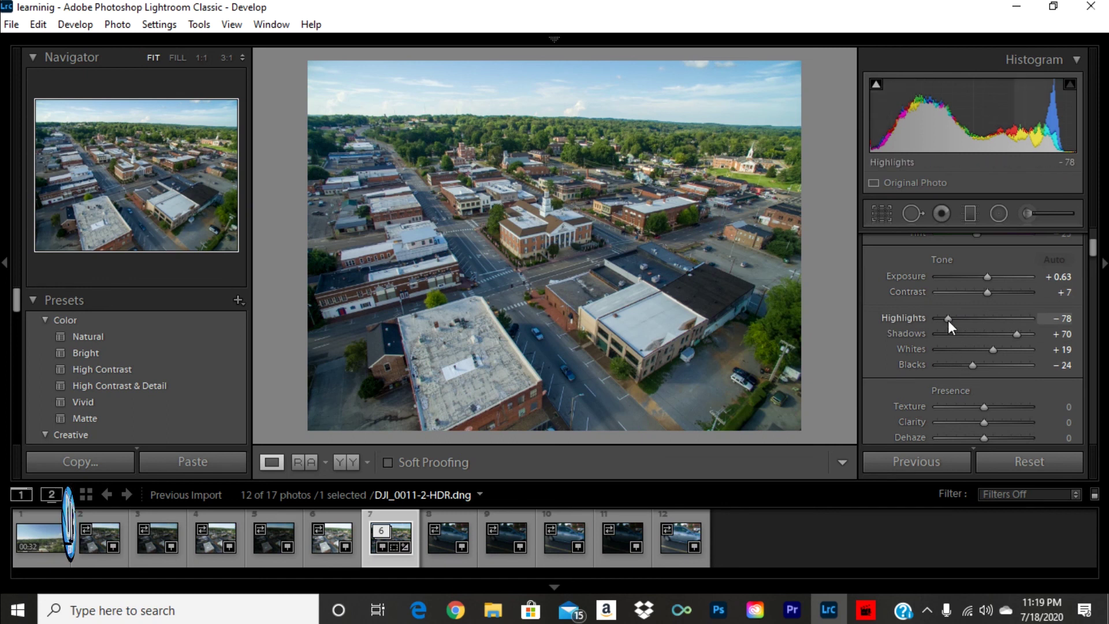
pyautogui.moveTo(947, 320); pyautogui.dragTo(914, 327)
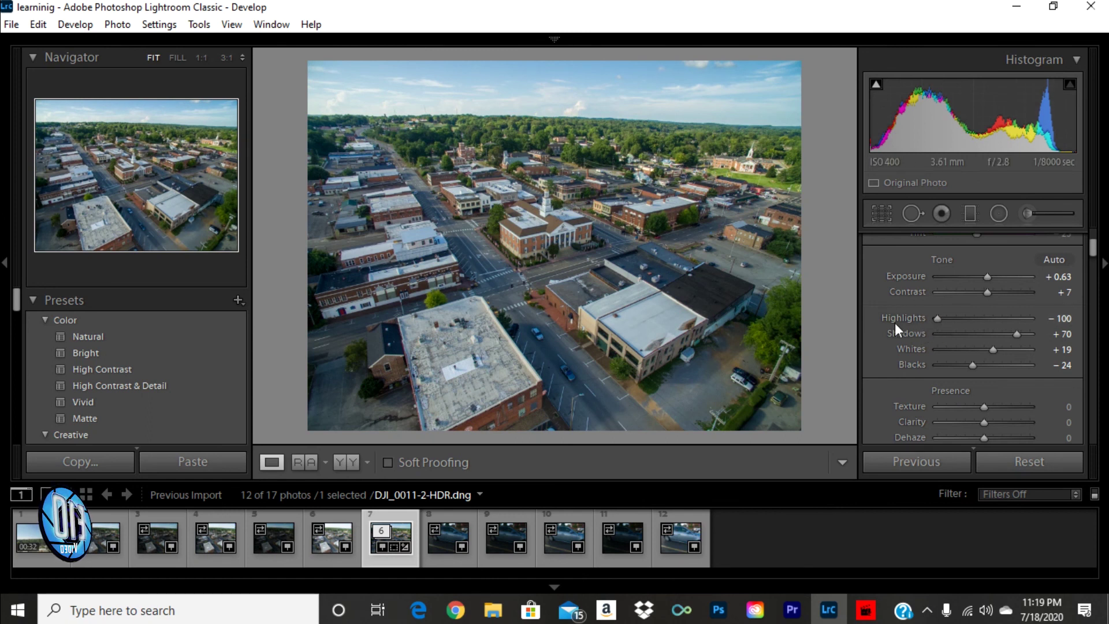
pyautogui.scroll(2, 895, 329)
# Sample the roof with the WB eyedropper and try Auto, then eyedropper a neutral spot for Temp 6550, Tint -8.
pyautogui.click(879, 276)
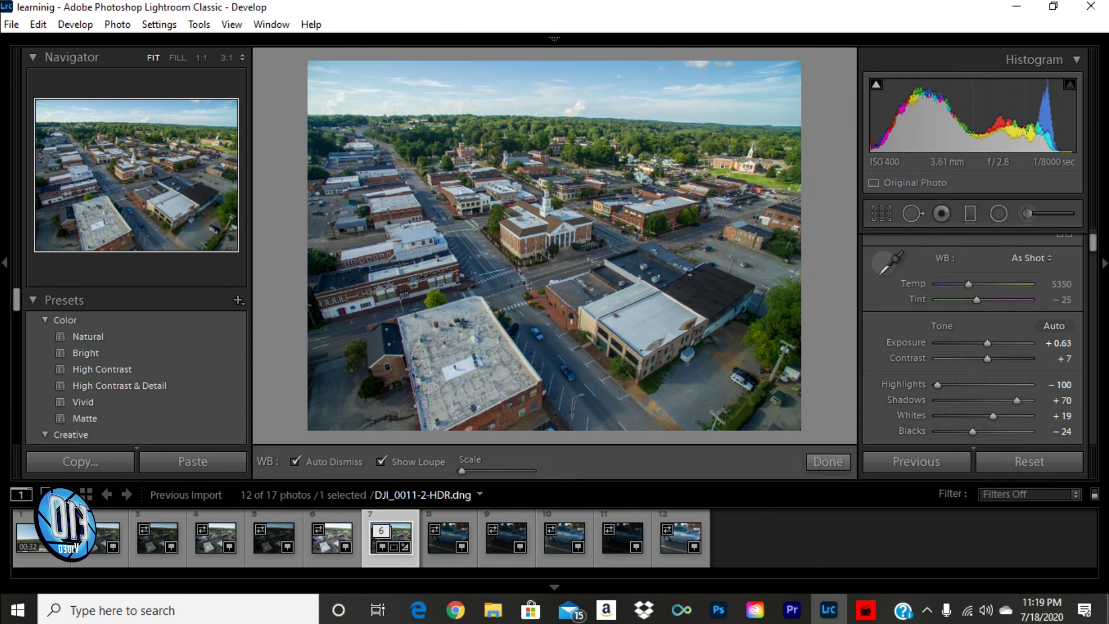
pyautogui.click(468, 362)
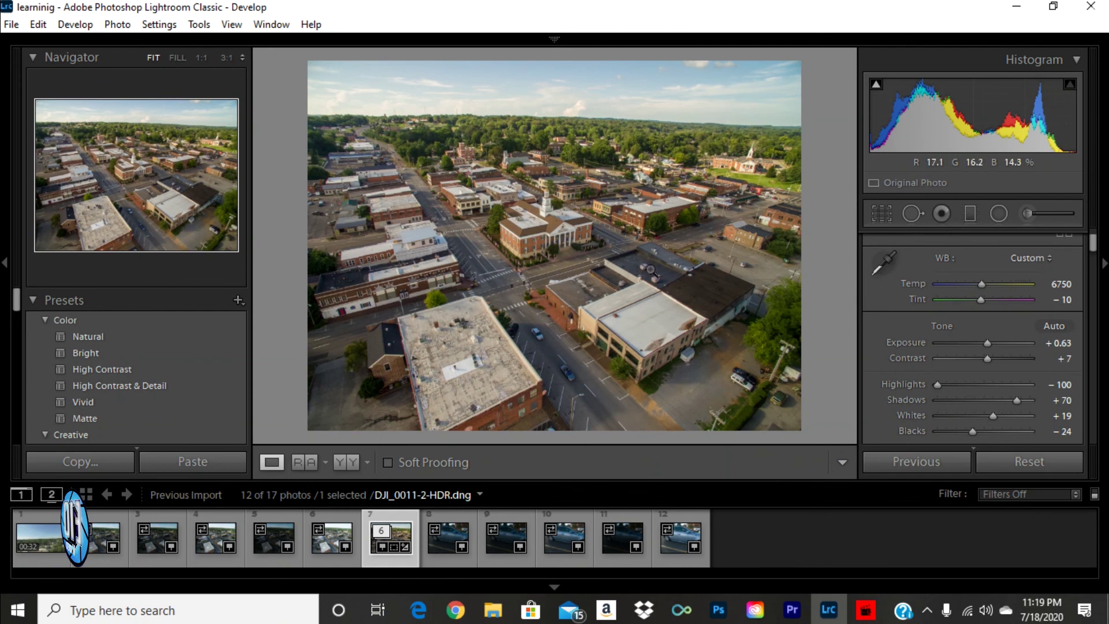
pyautogui.click(1043, 264)
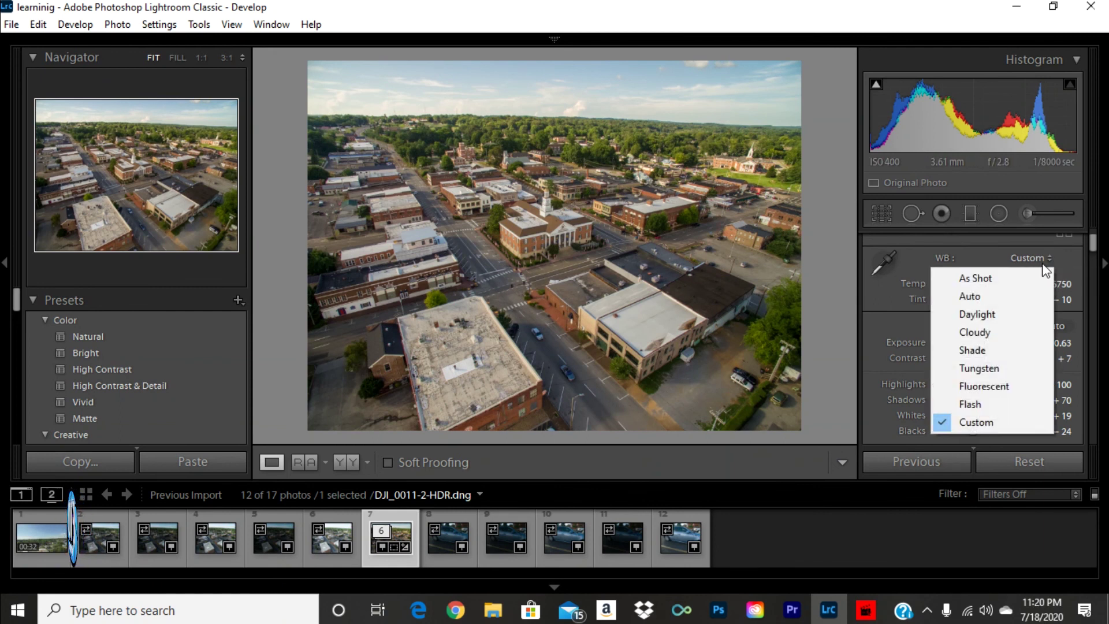
pyautogui.click(1012, 298)
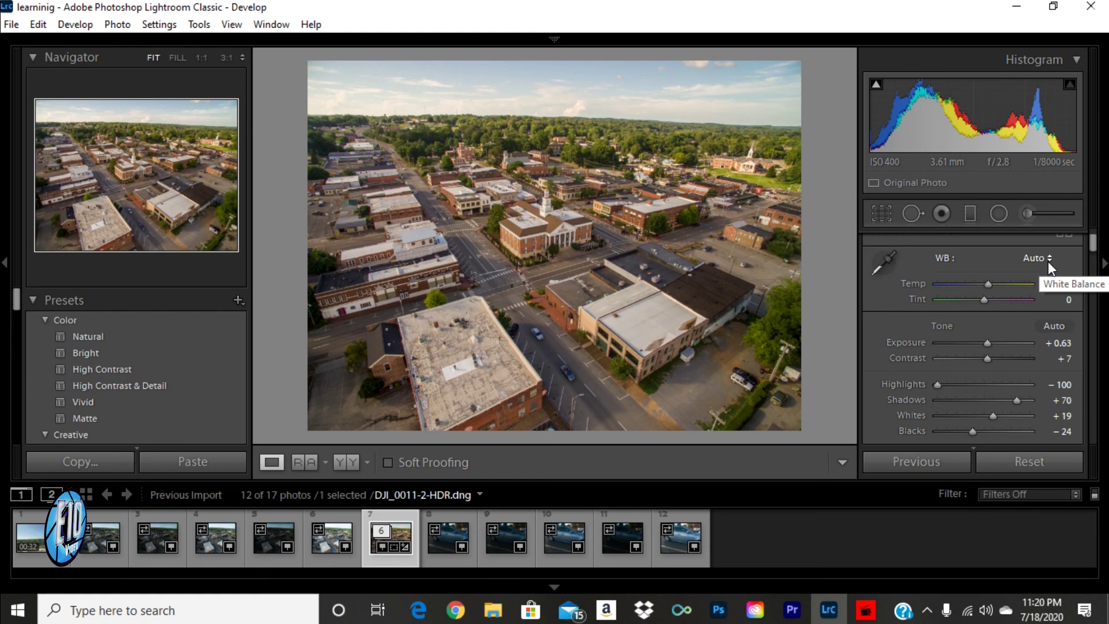
pyautogui.click(882, 261)
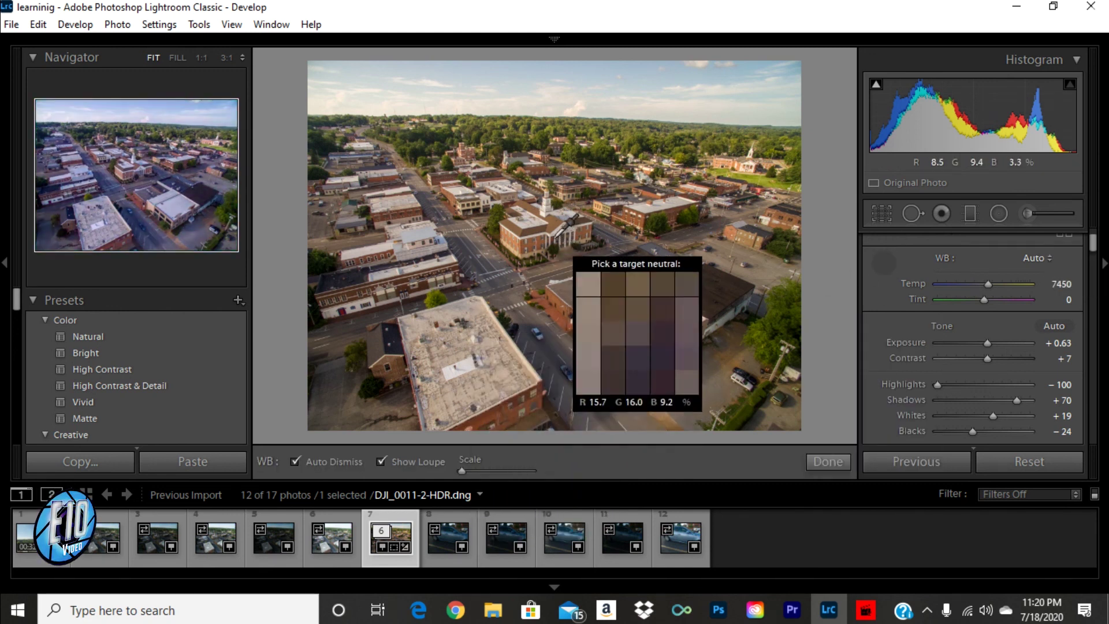
pyautogui.click(524, 222)
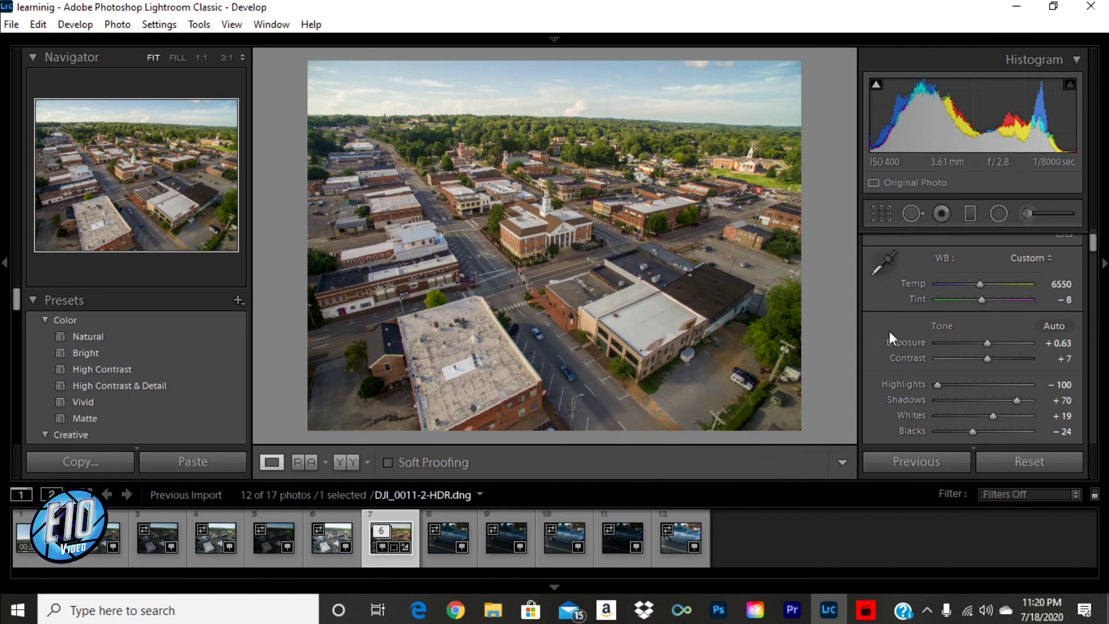
pyautogui.scroll(-3, 888, 344)
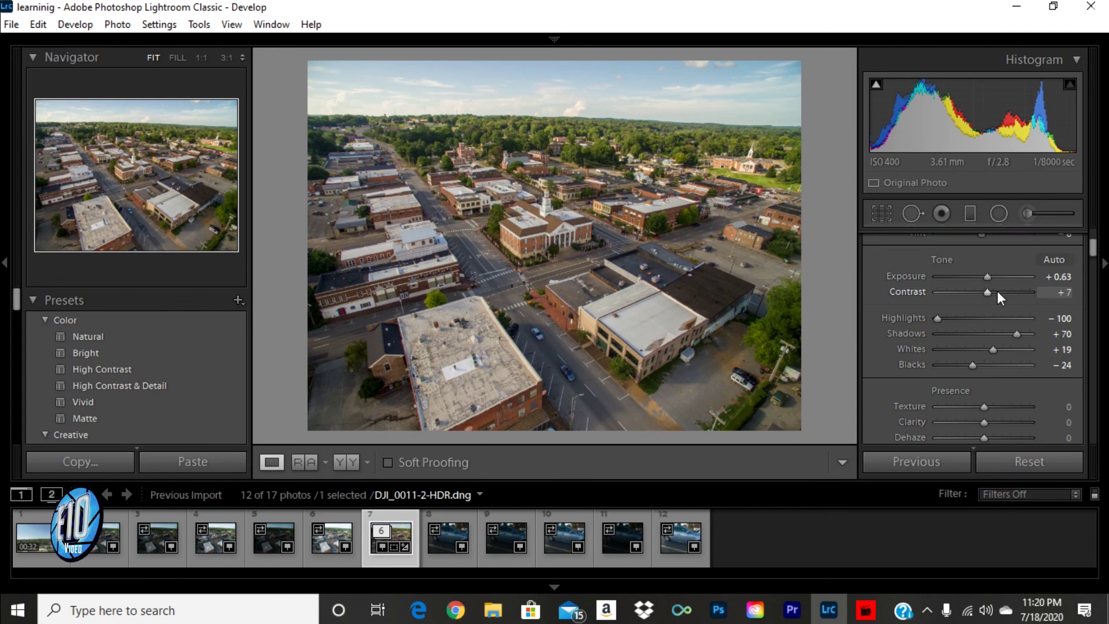
# Raise Contrast from +7 to +67 and lower Whites from +19 to -9.
pyautogui.moveTo(997, 290); pyautogui.dragTo(1017, 289)
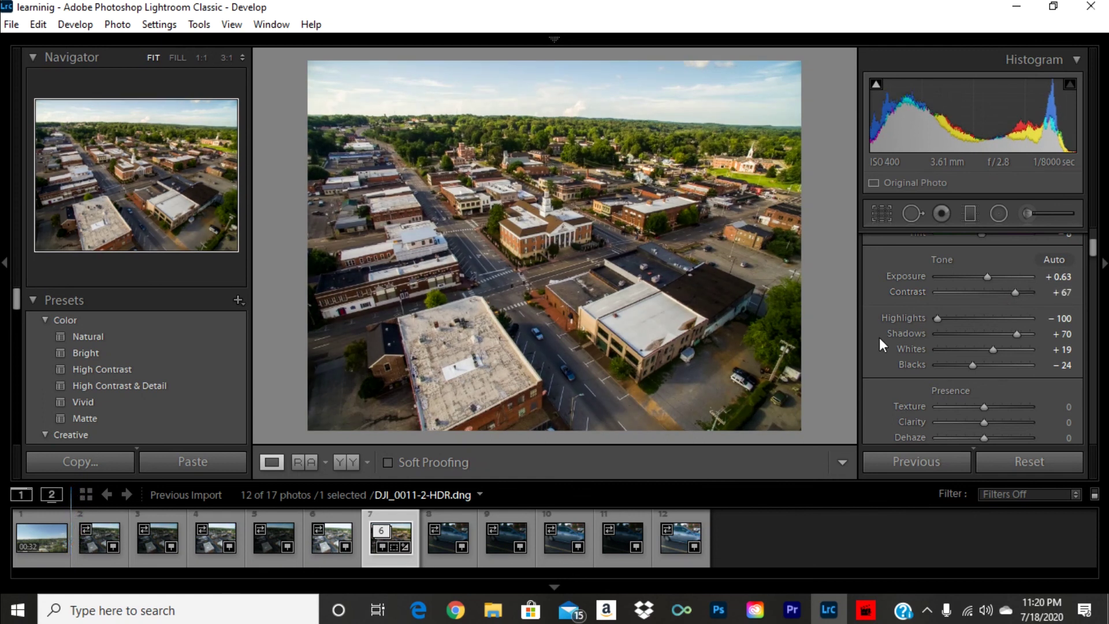
pyautogui.scroll(-2, 879, 337)
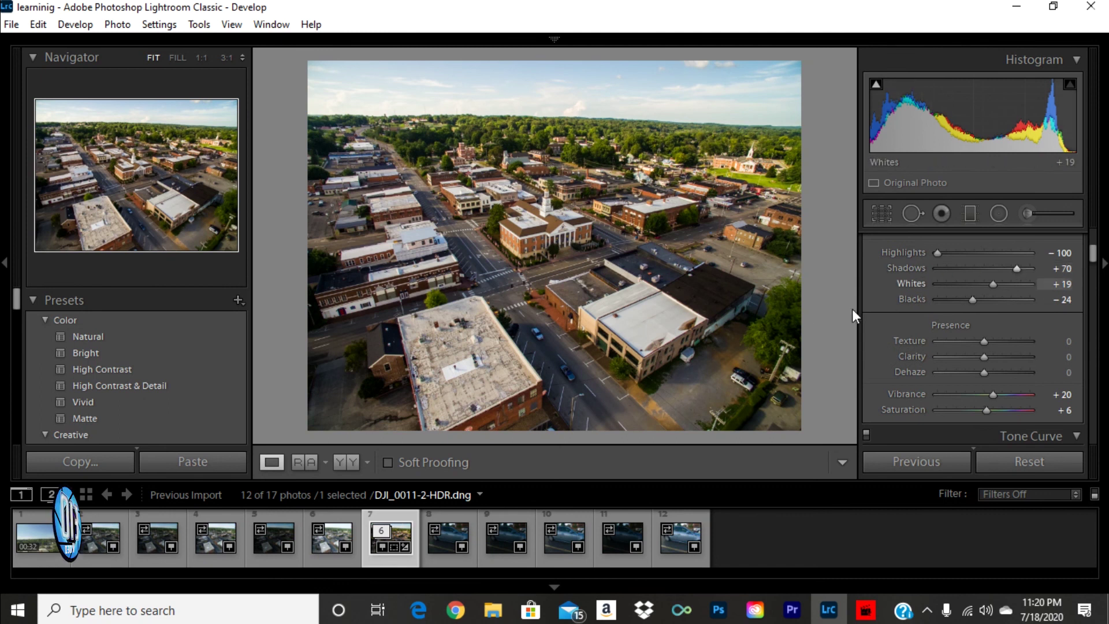
pyautogui.moveTo(988, 289); pyautogui.dragTo(974, 289)
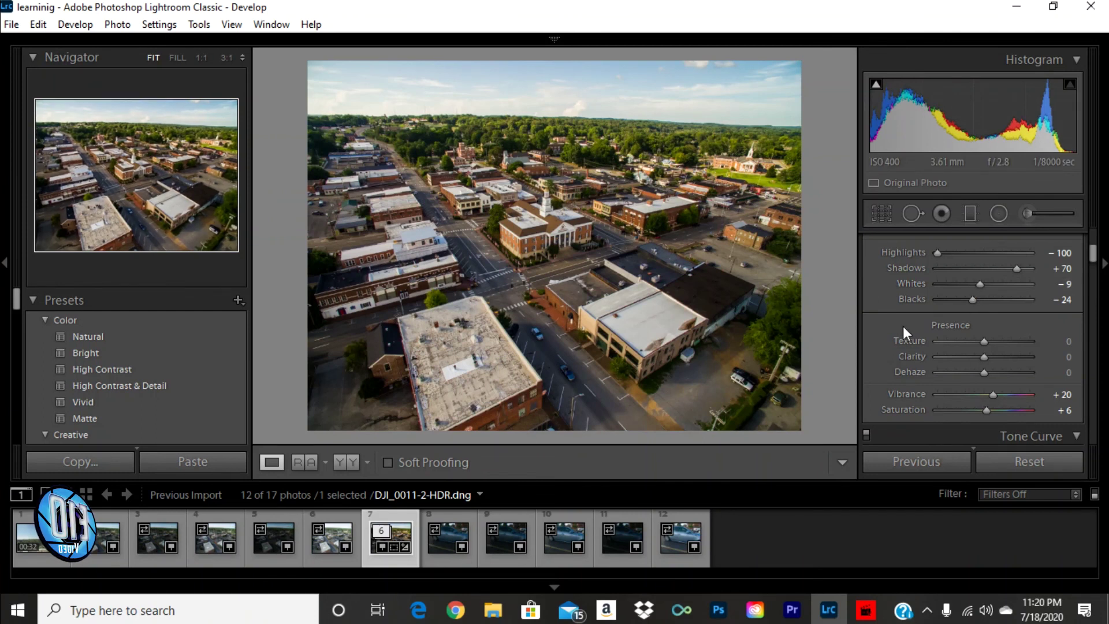
pyautogui.scroll(-2, 903, 326)
# Test Texture at its extremes, reset it to 0, and add Dehaze +14 and Clarity +11.
pyautogui.scroll(2, 986, 282)
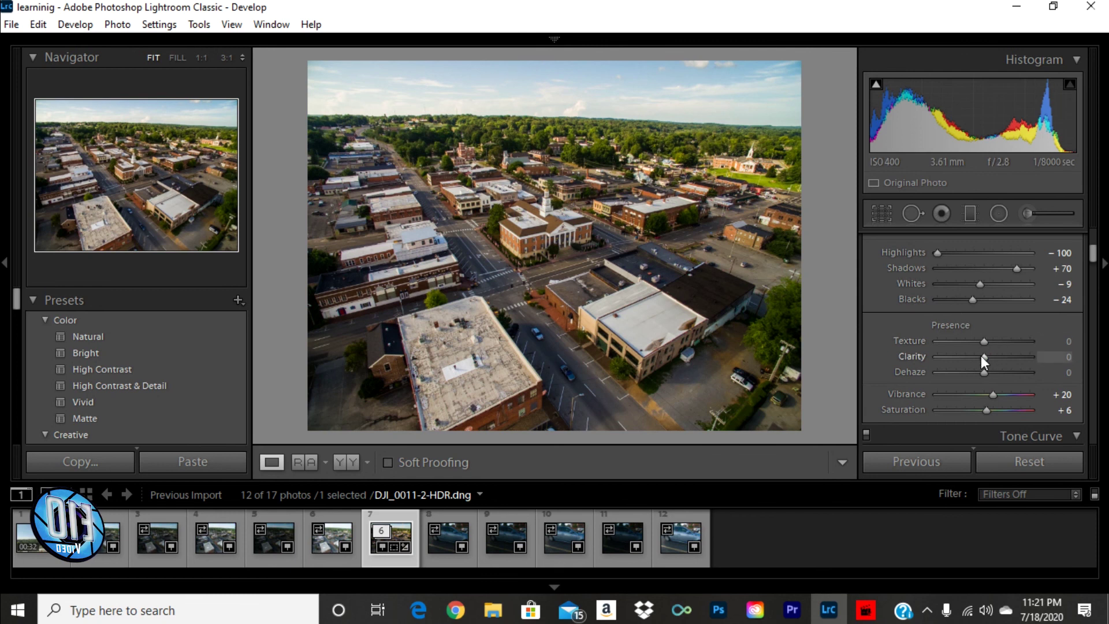
pyautogui.moveTo(967, 342); pyautogui.dragTo(1048, 353)
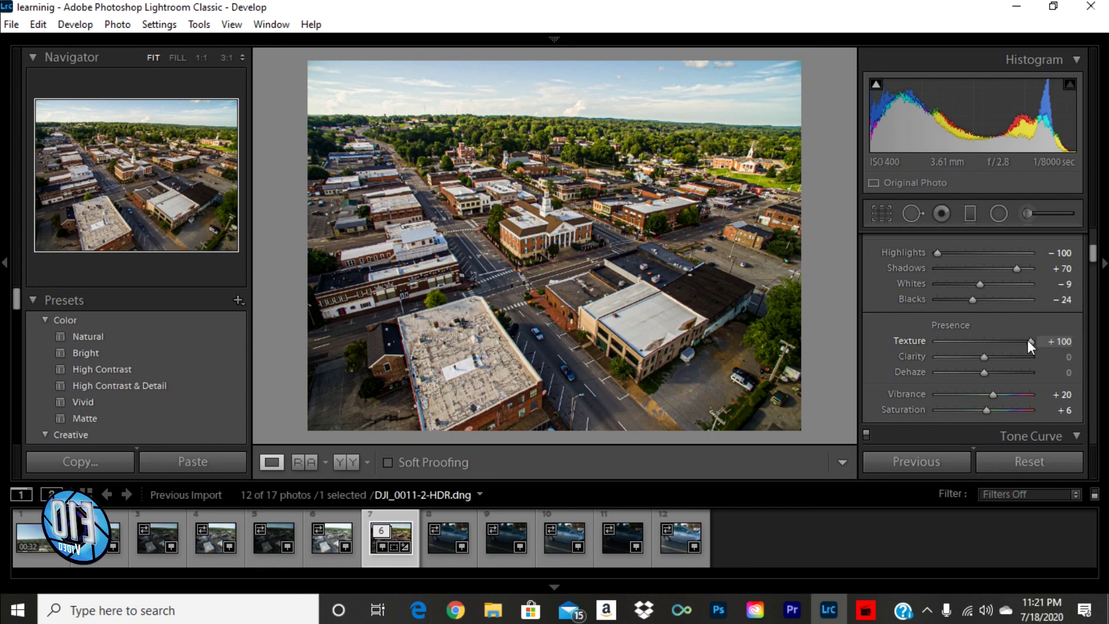
pyautogui.moveTo(1028, 341); pyautogui.dragTo(917, 343)
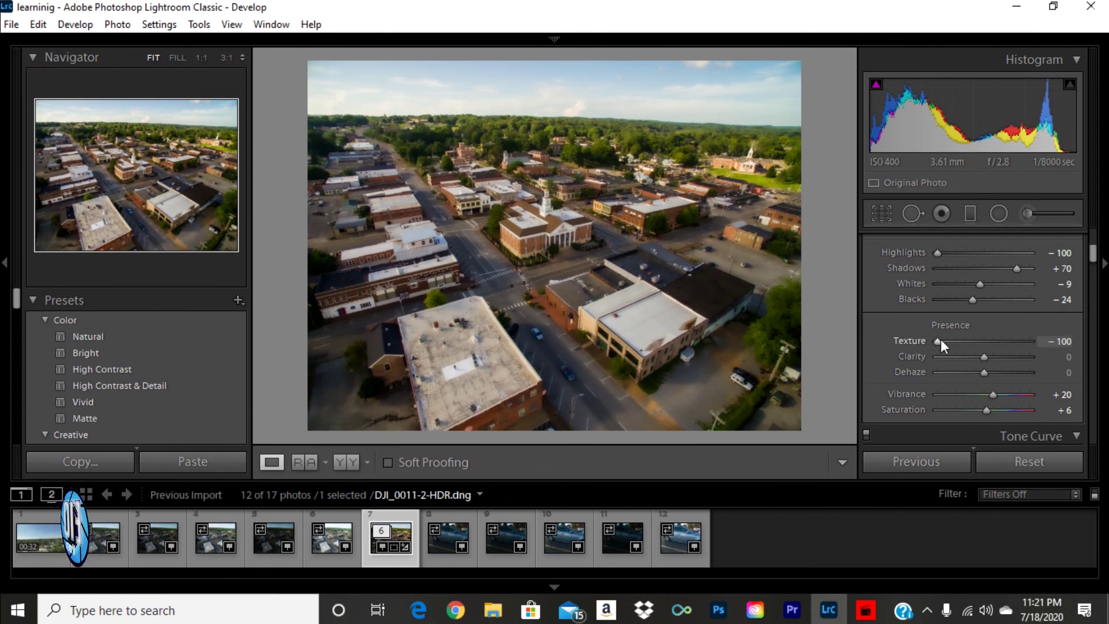
pyautogui.moveTo(941, 341); pyautogui.dragTo(988, 346)
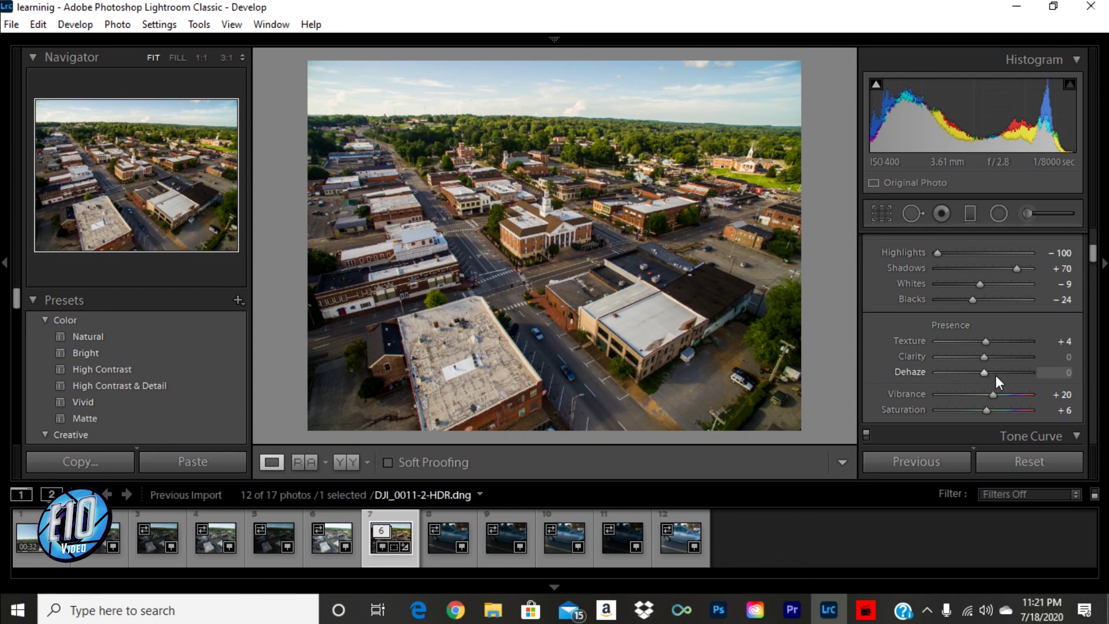
pyautogui.moveTo(996, 371); pyautogui.dragTo(982, 345)
pyautogui.doubleClick(982, 344)
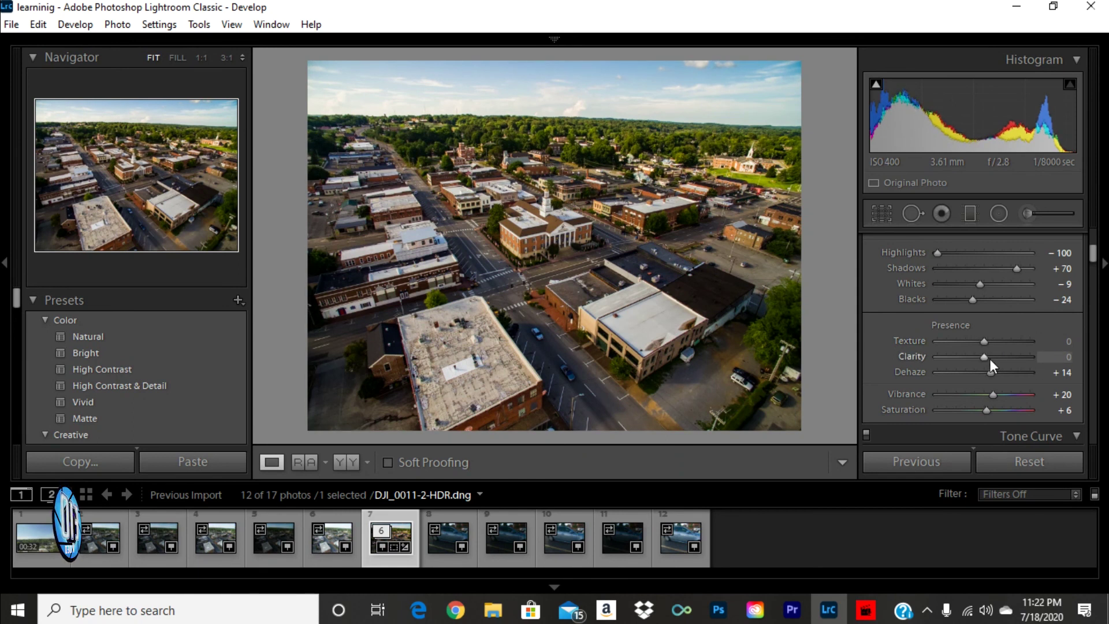
pyautogui.moveTo(987, 358); pyautogui.dragTo(992, 358)
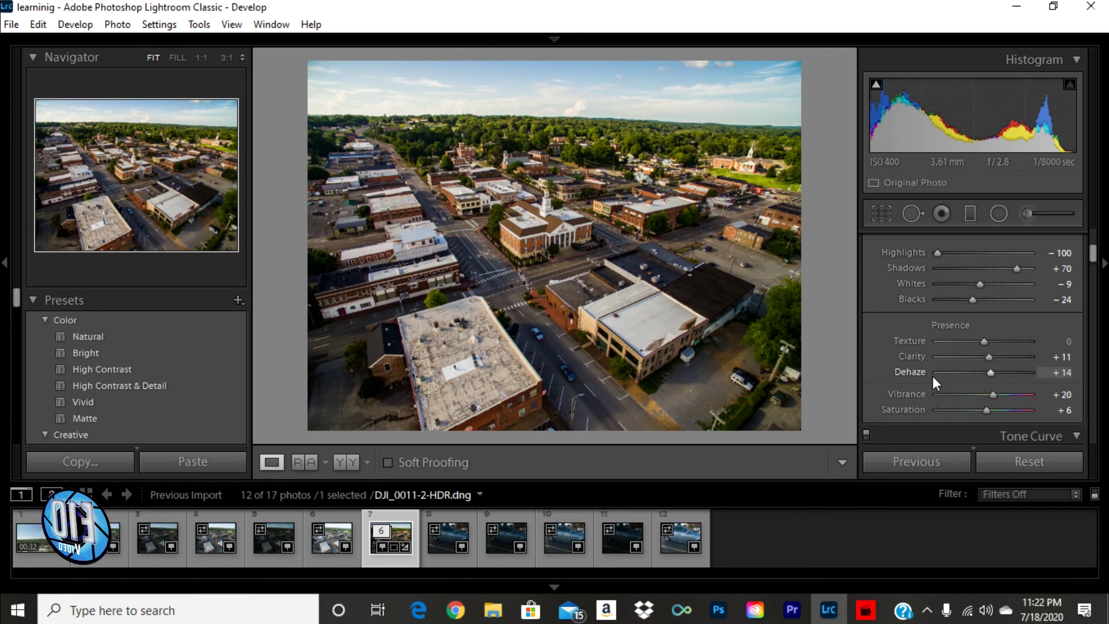
pyautogui.scroll(-5, 924, 370)
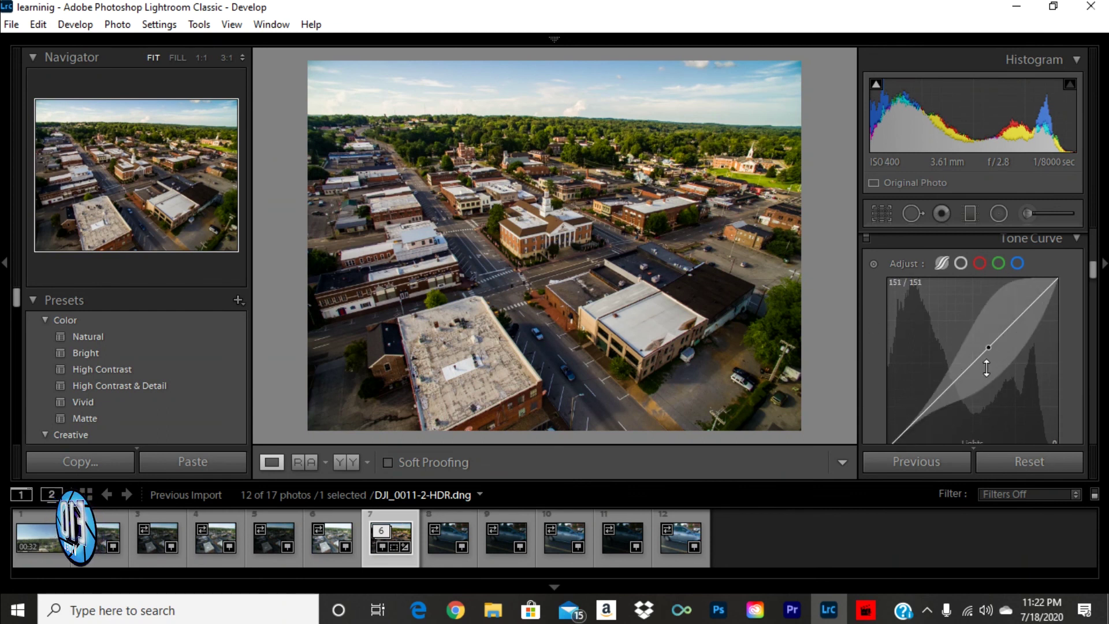
# Scroll the right Develop panel past the Tone Curve down to the HSL / Color panel.
pyautogui.scroll(-2, 913, 372)
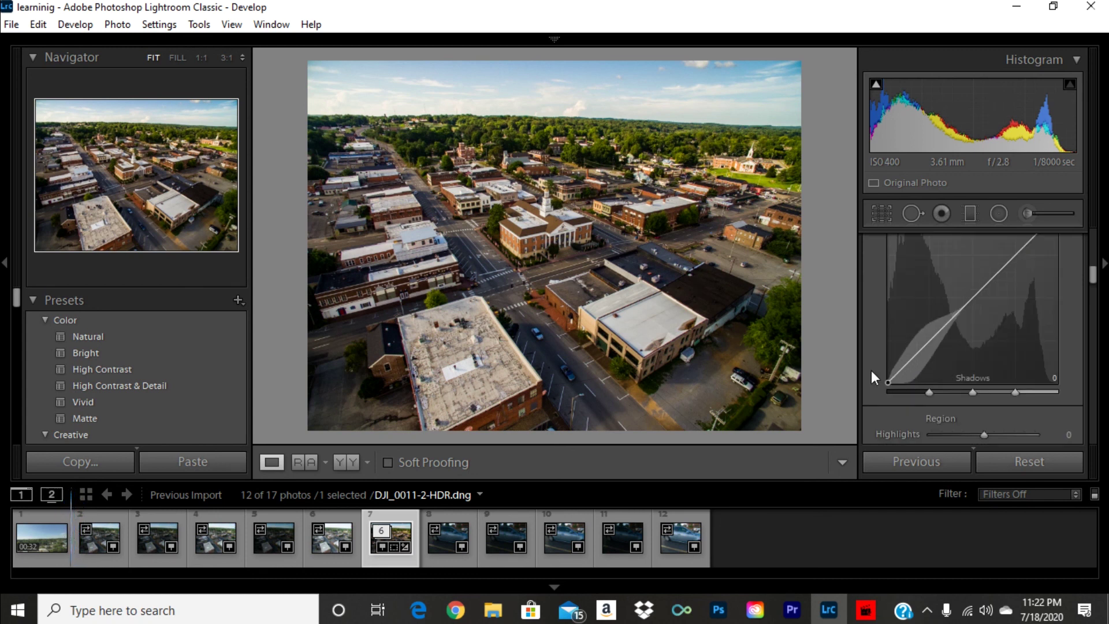
pyautogui.scroll(-3, 863, 374)
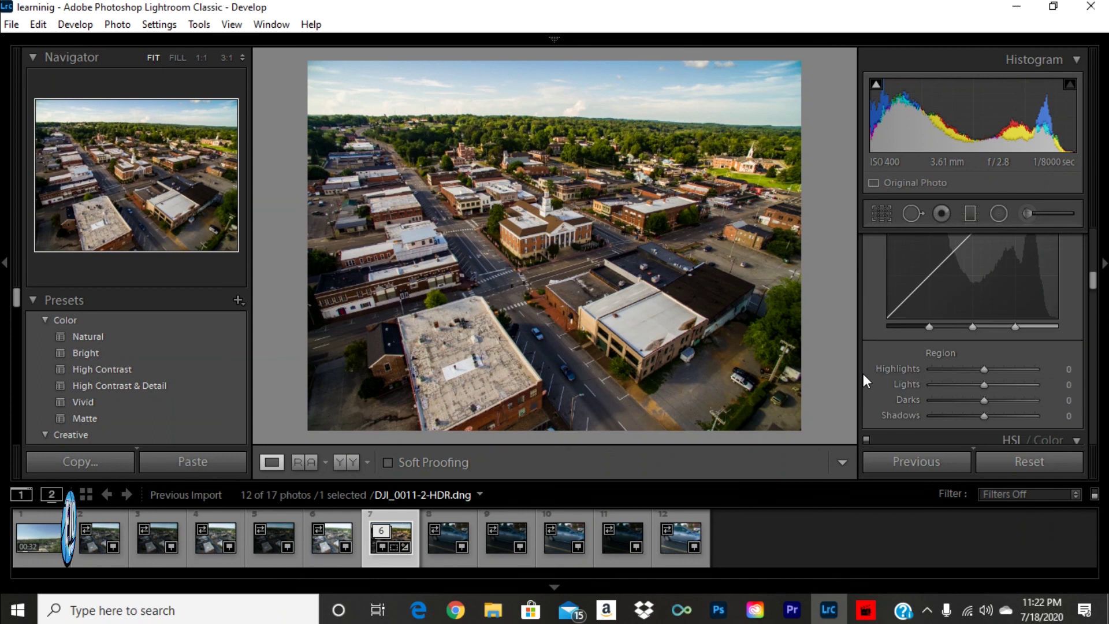
pyautogui.scroll(-6, 886, 355)
pyautogui.scroll(-6, 895, 358)
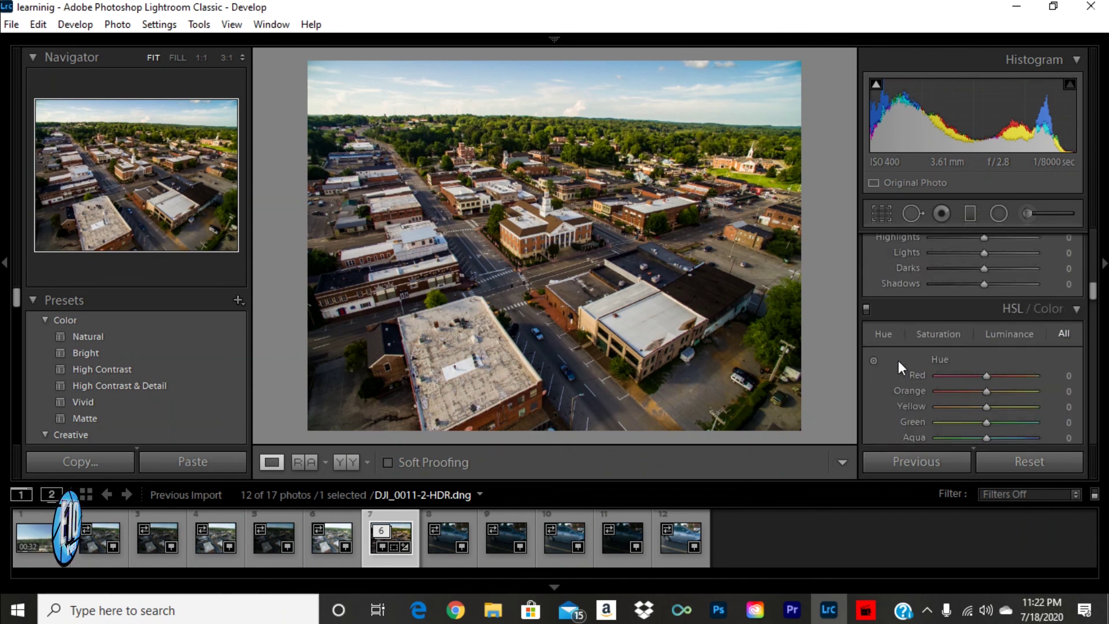
# Set Detail sharpening to Amount 74, Radius 3.0 and Masking 95, previewing the edge mask.
pyautogui.scroll(-15, 895, 338)
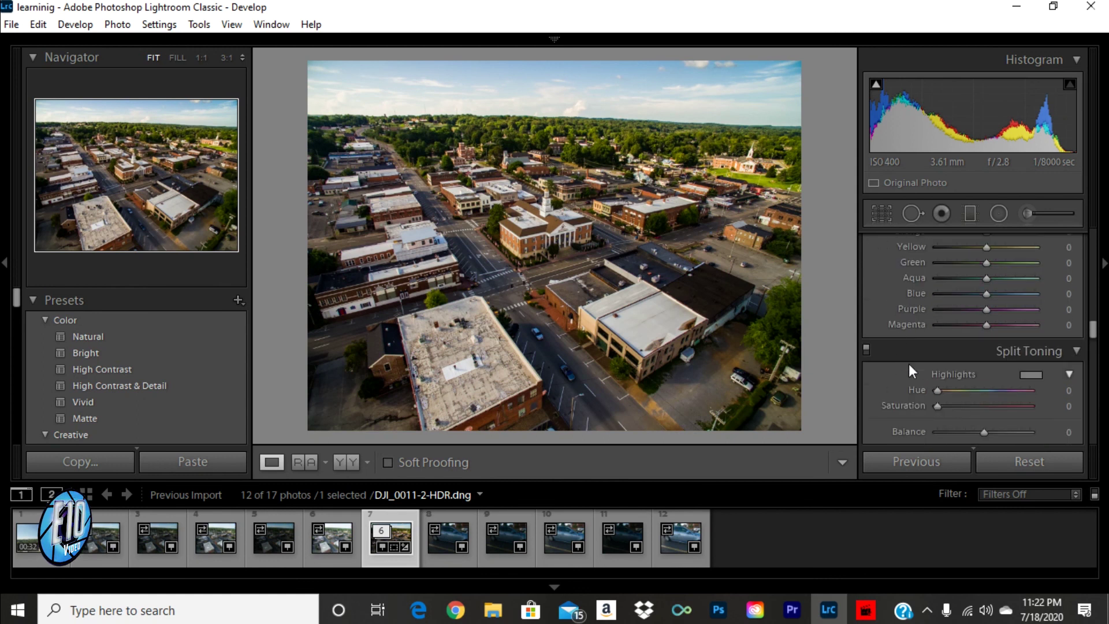
pyautogui.scroll(-12, 918, 364)
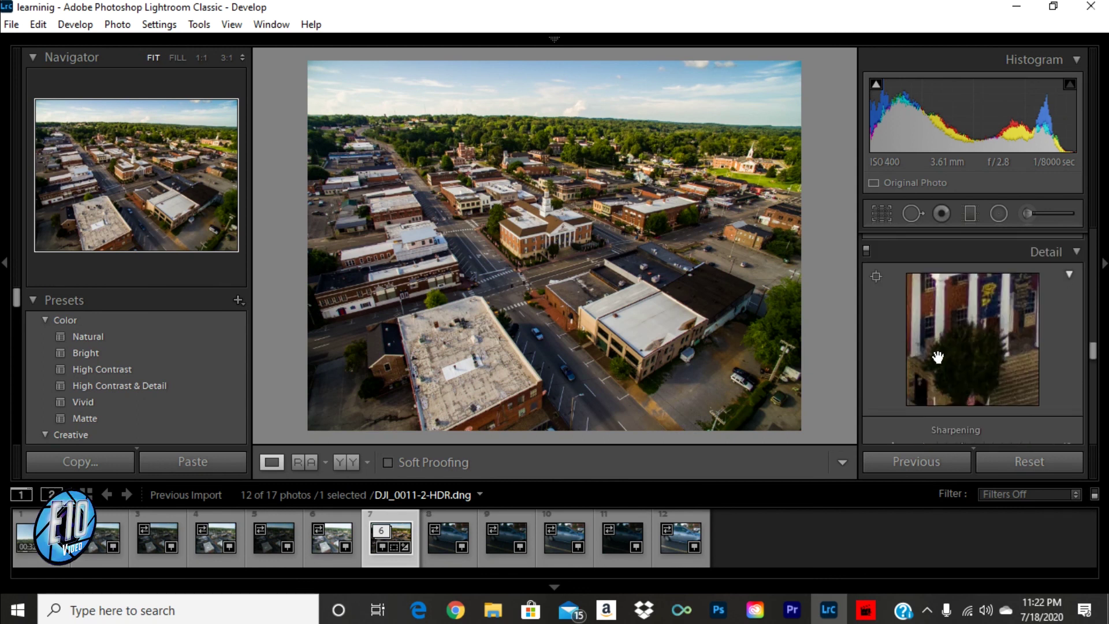
pyautogui.scroll(-3, 936, 364)
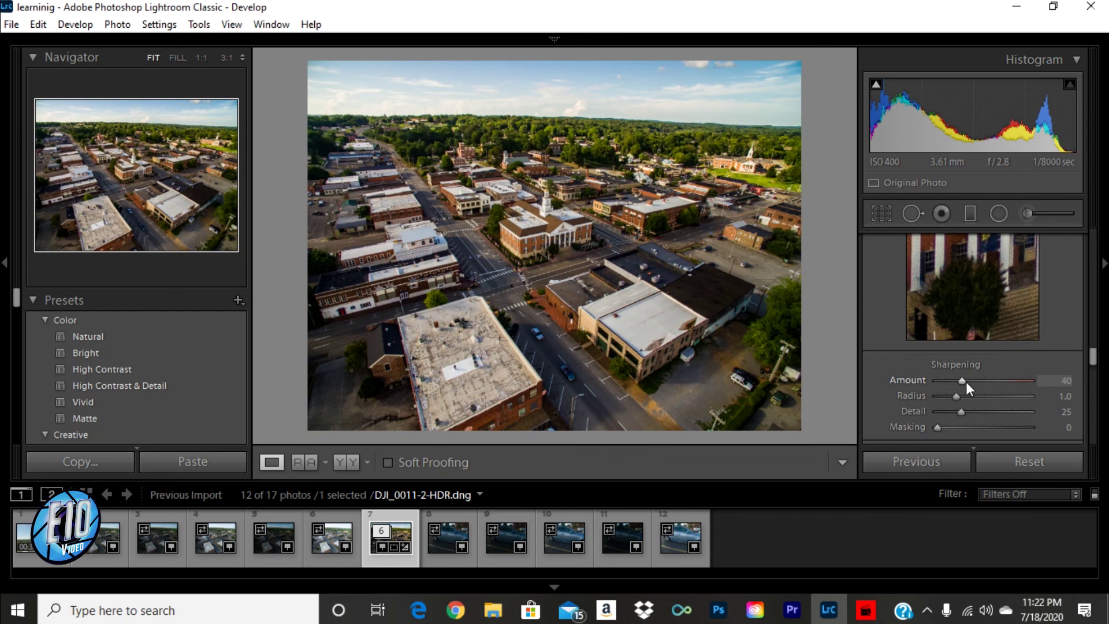
pyautogui.moveTo(965, 381)
pyautogui.mouseDown()
pyautogui.moveTo(993, 389)
pyautogui.moveTo(979, 389)
pyautogui.mouseUp()
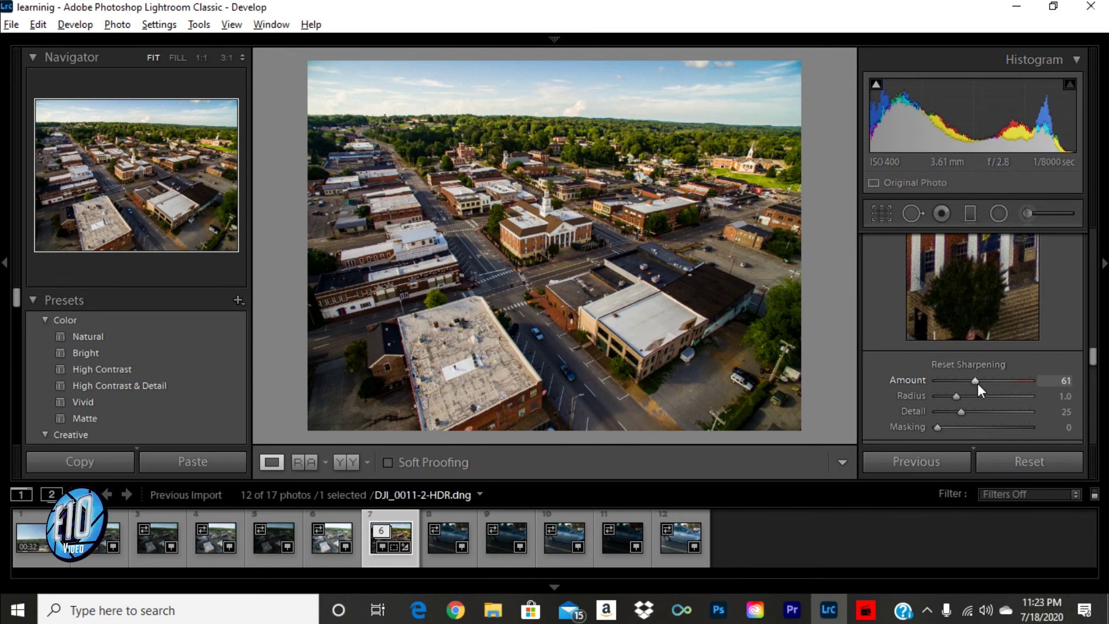
pyautogui.keyDown('alt'); pyautogui.click(978, 383); pyautogui.keyUp('alt')
pyautogui.moveTo(978, 383); pyautogui.dragTo(1047, 406)
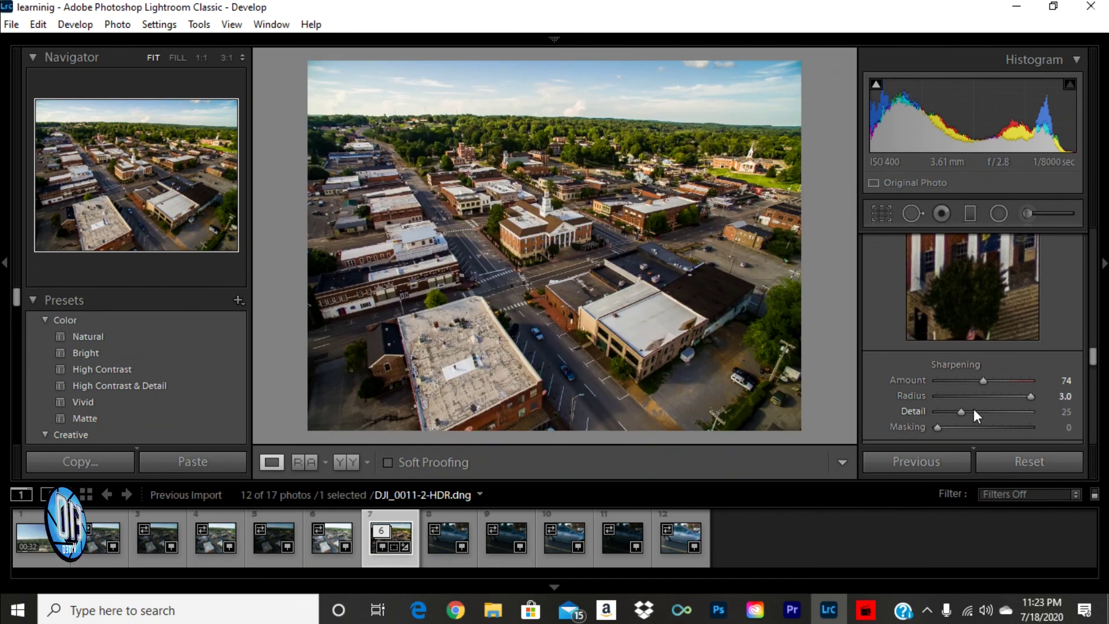
pyautogui.press('alt')
pyautogui.moveTo(963, 414)
pyautogui.mouseDown()
pyautogui.moveTo(1007, 412)
pyautogui.moveTo(931, 422)
pyautogui.moveTo(842, 411)
pyautogui.moveTo(1028, 427)
pyautogui.moveTo(962, 431)
pyautogui.moveTo(909, 425)
pyautogui.moveTo(1075, 410)
pyautogui.moveTo(965, 431)
pyautogui.mouseUp()
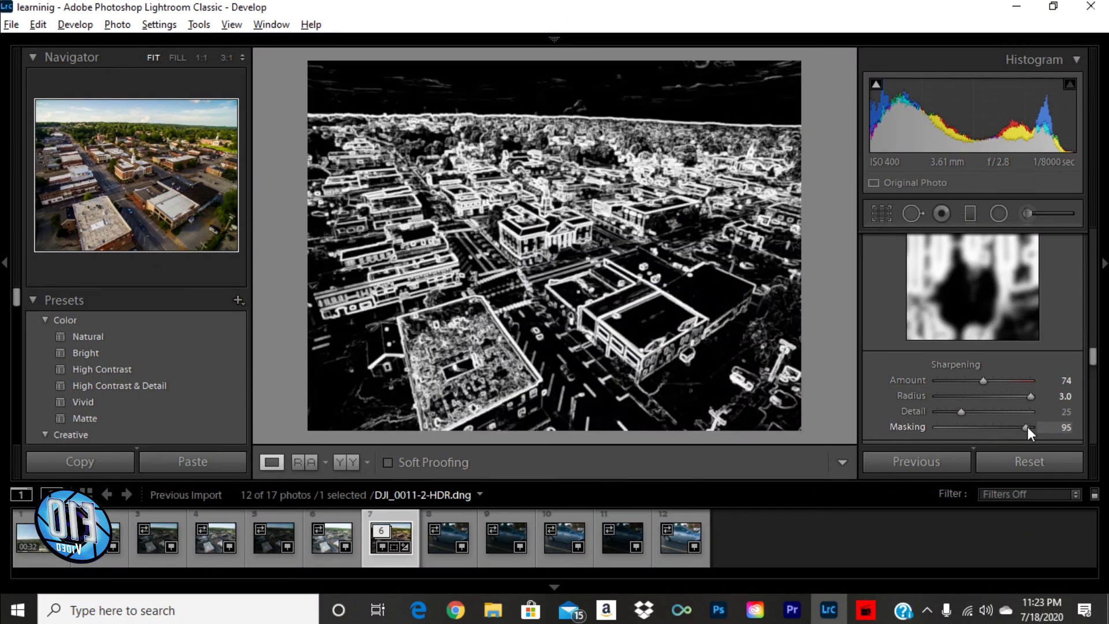
pyautogui.moveTo(1028, 427); pyautogui.dragTo(1027, 427)
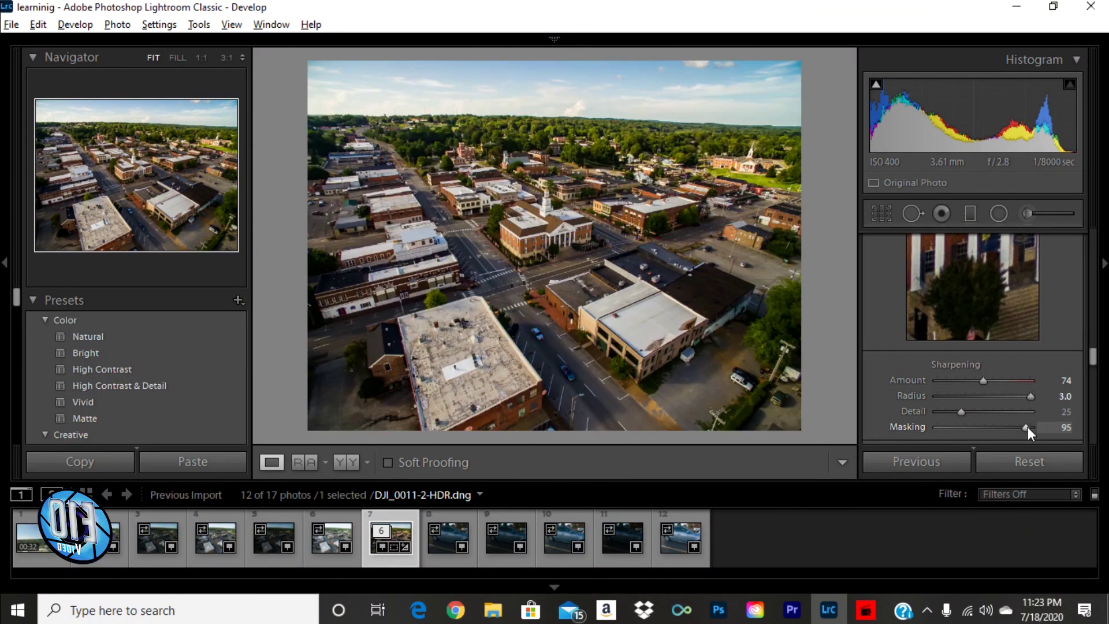
# Turn on Enable Profile Corrections and Remove Chromatic Aberration under Lens Corrections > Profile.
pyautogui.scroll(-2, 898, 368)
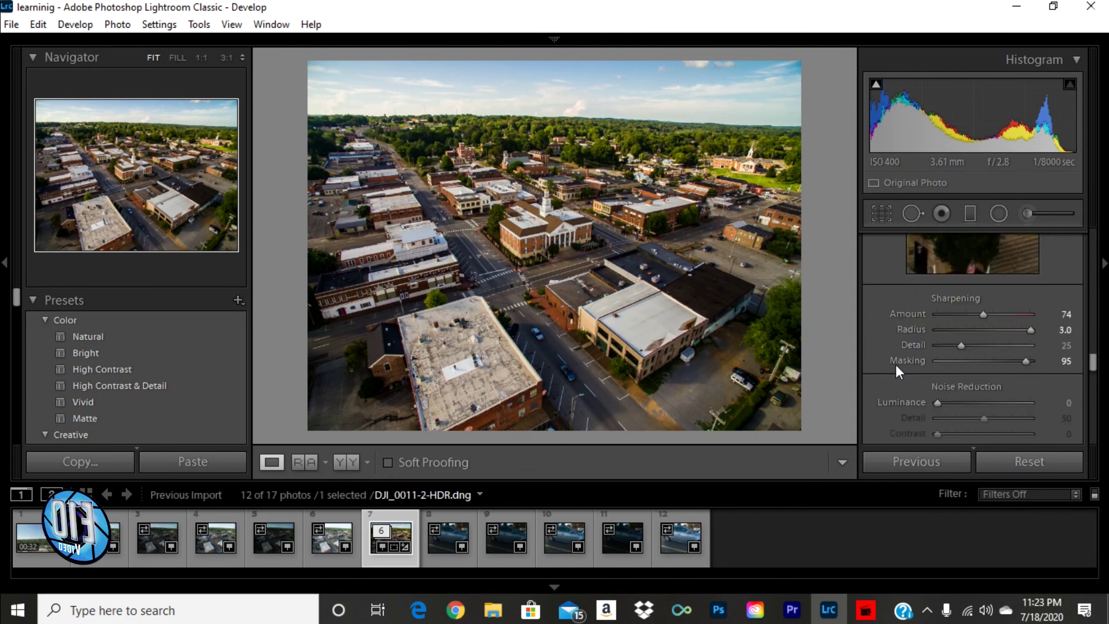
pyautogui.scroll(-2, 895, 365)
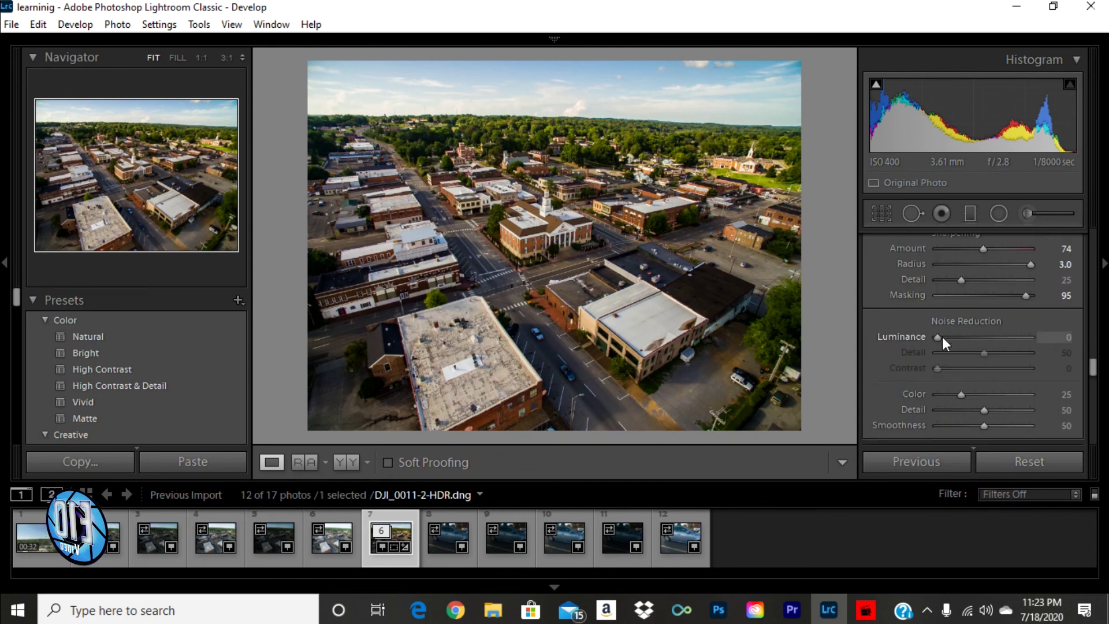
pyautogui.scroll(-2, 950, 397)
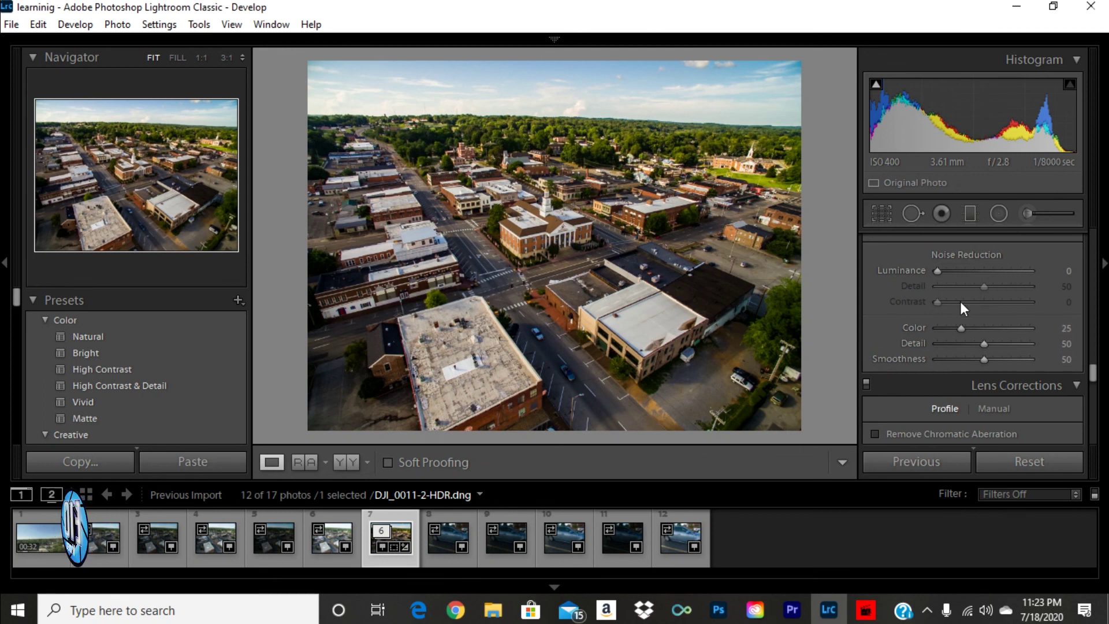
pyautogui.scroll(-2, 959, 301)
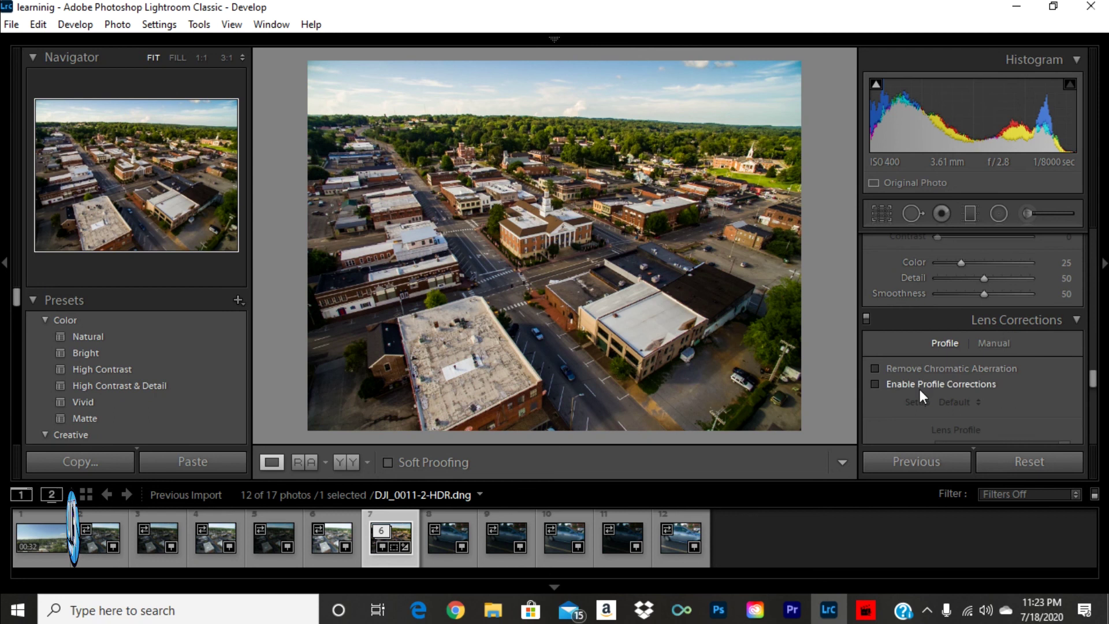
pyautogui.click(875, 385)
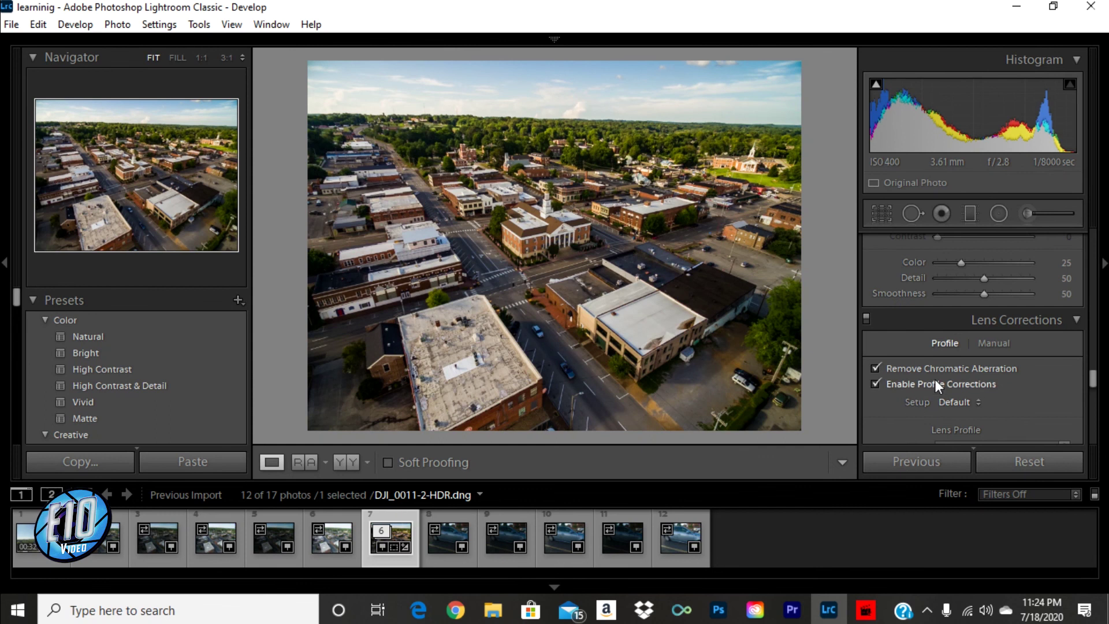
pyautogui.click(875, 384)
pyautogui.click(875, 383)
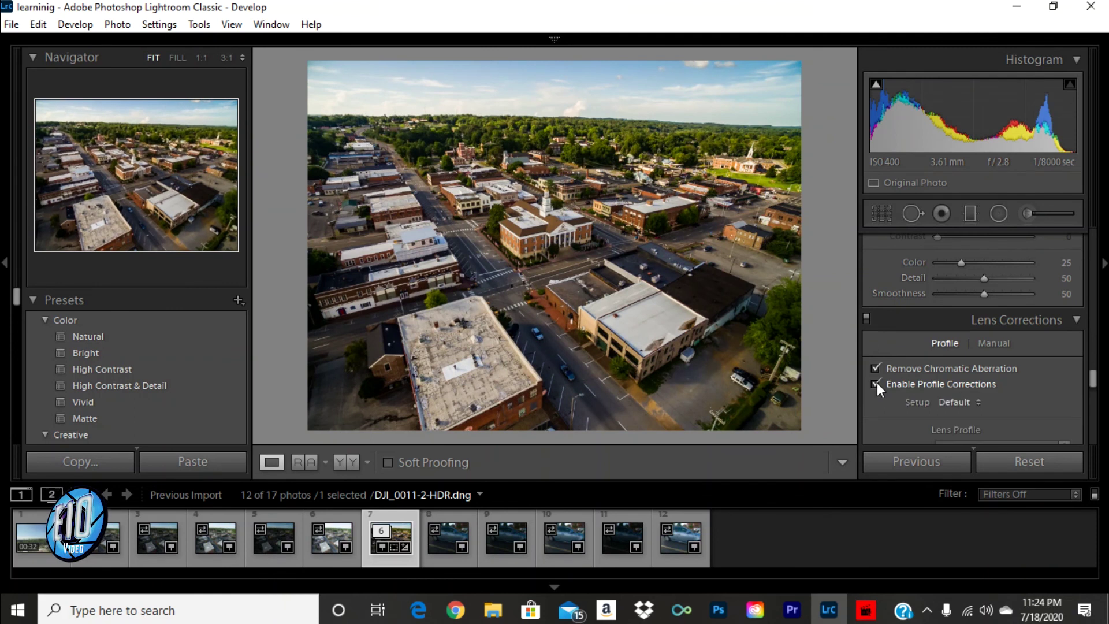
pyautogui.scroll(-2, 877, 384)
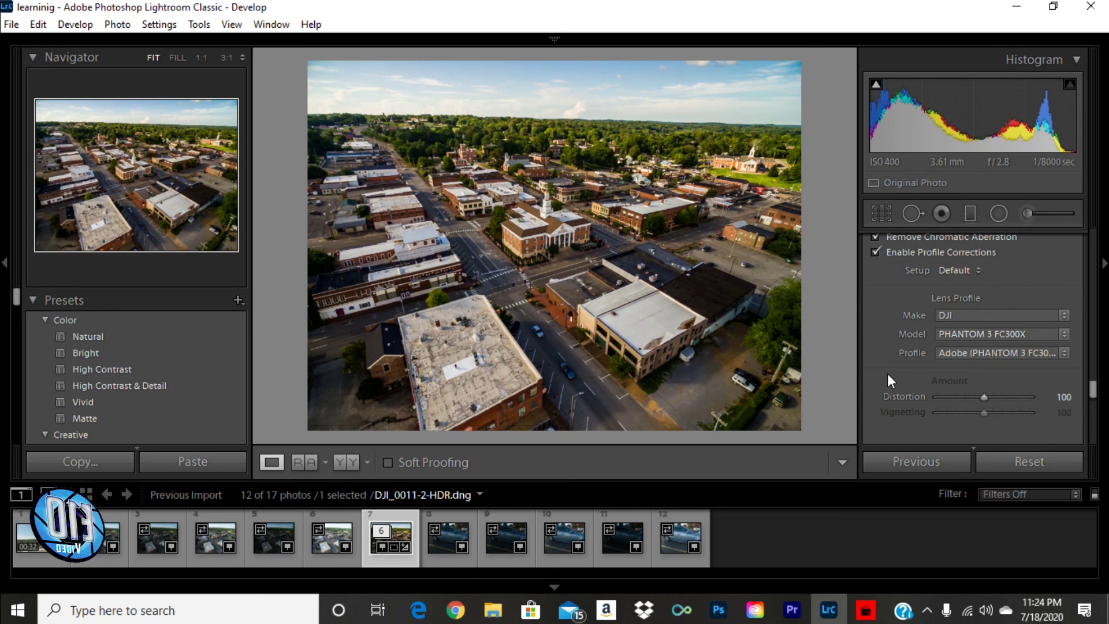
pyautogui.scroll(-2, 886, 358)
pyautogui.scroll(3, 886, 351)
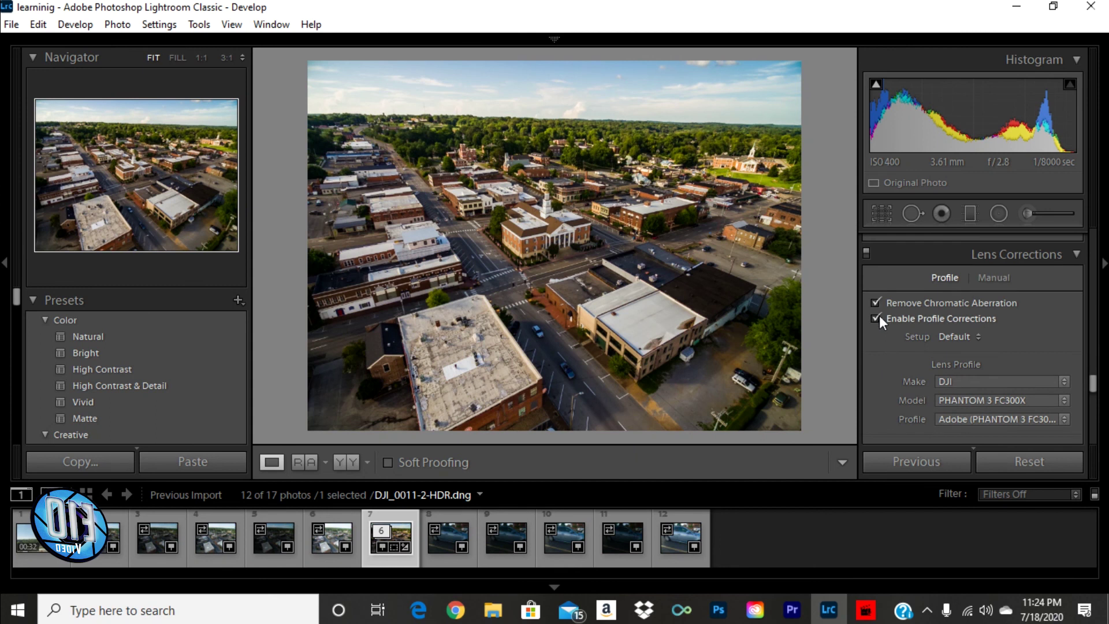
pyautogui.click(876, 318)
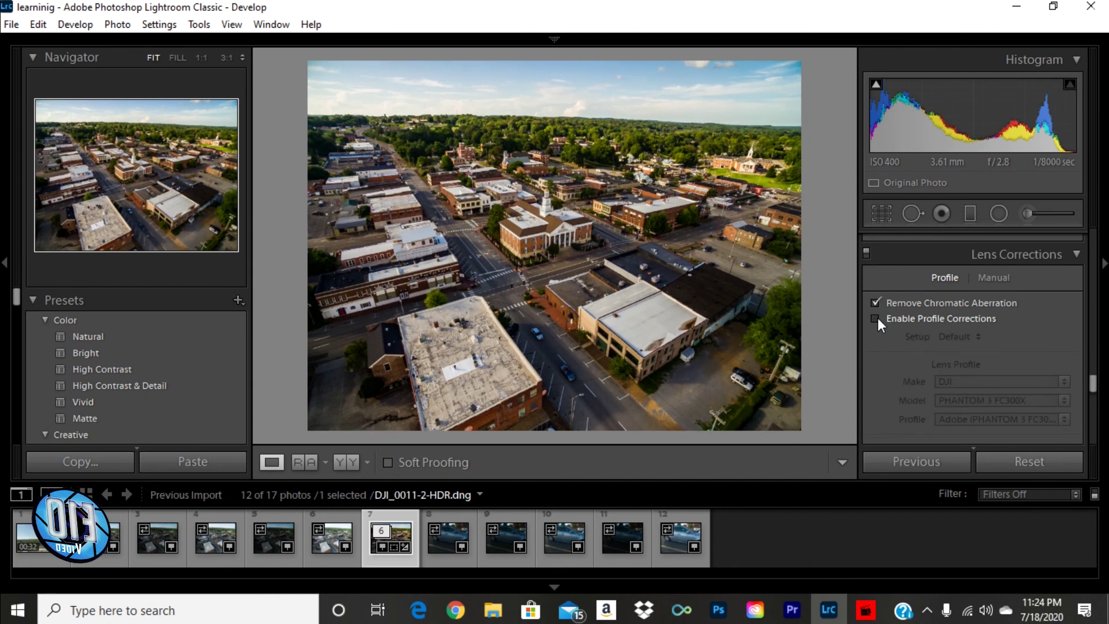
pyautogui.click(876, 318)
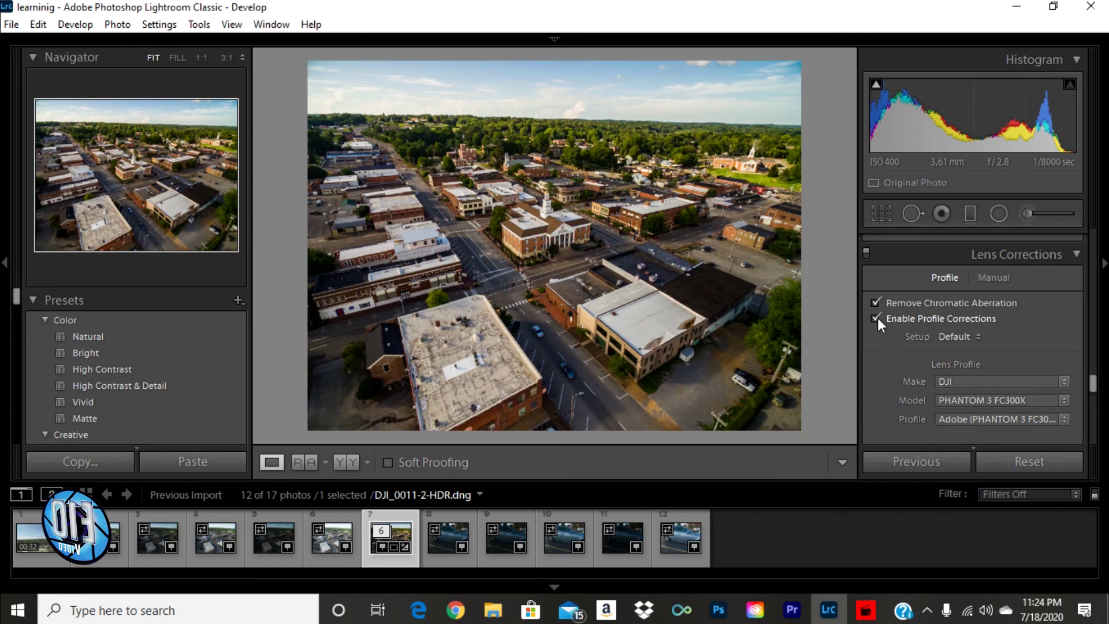
pyautogui.click(877, 318)
# Try shifting the Orange hue slider in the HSL panel of the drone shot.
pyautogui.scroll(2, 905, 363)
pyautogui.scroll(3, 903, 353)
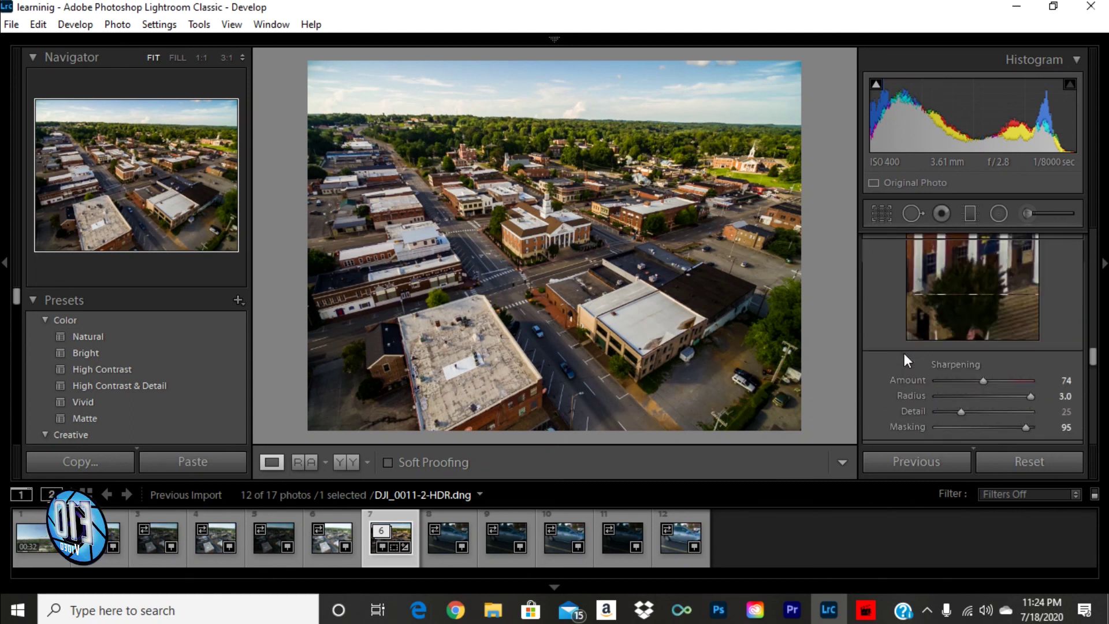
pyautogui.scroll(-5, 899, 338)
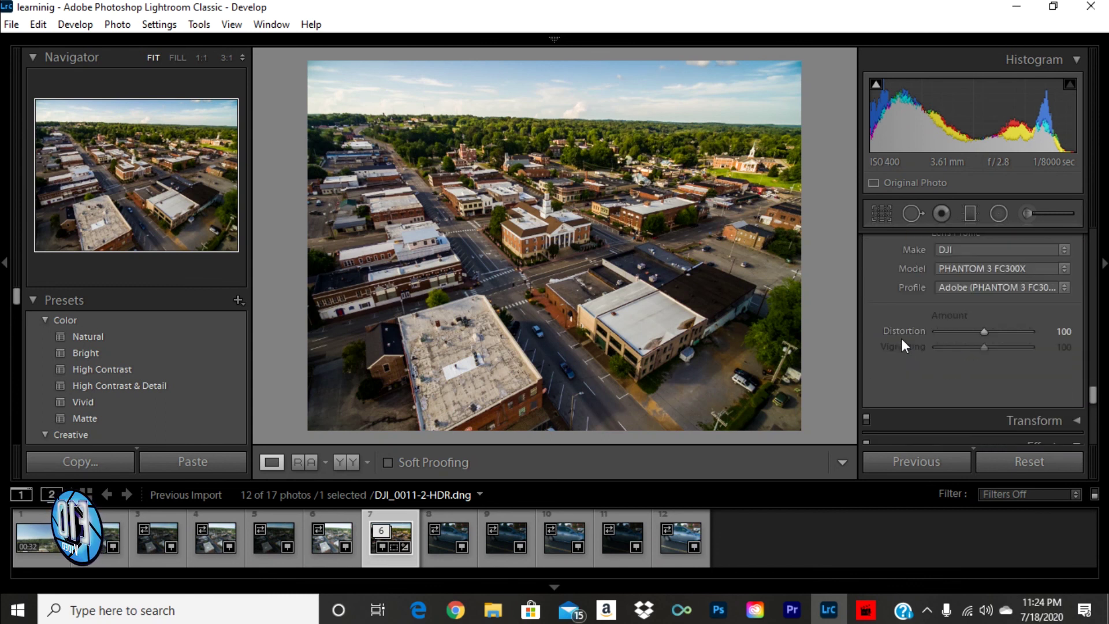
pyautogui.scroll(-4, 900, 342)
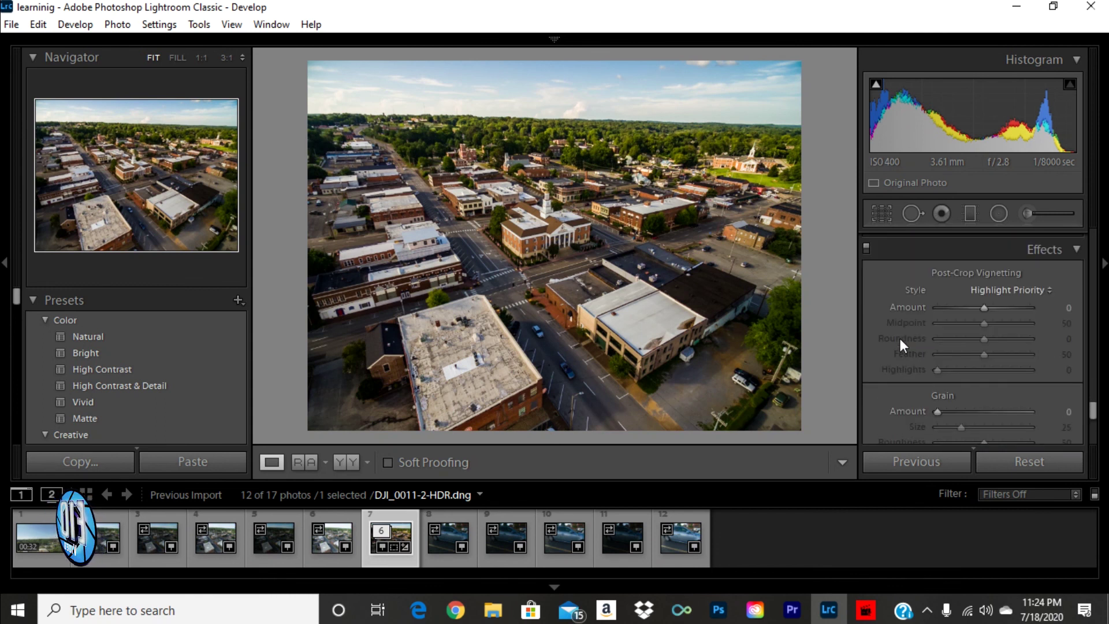
pyautogui.scroll(-2, 899, 338)
pyautogui.scroll(3, 901, 337)
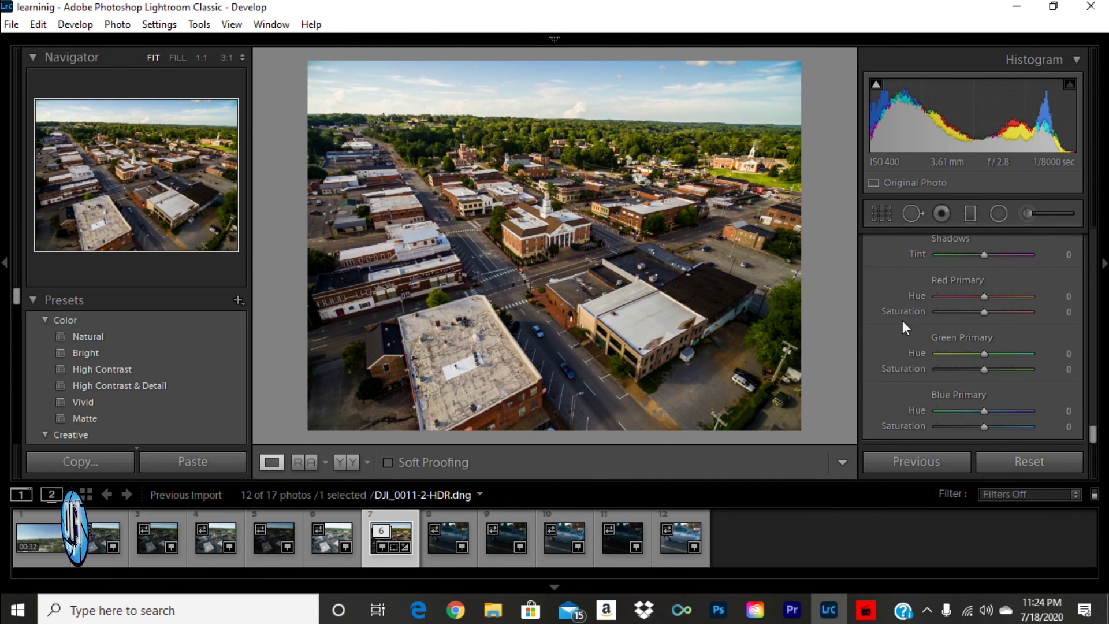
pyautogui.scroll(6, 902, 320)
pyautogui.scroll(5, 893, 321)
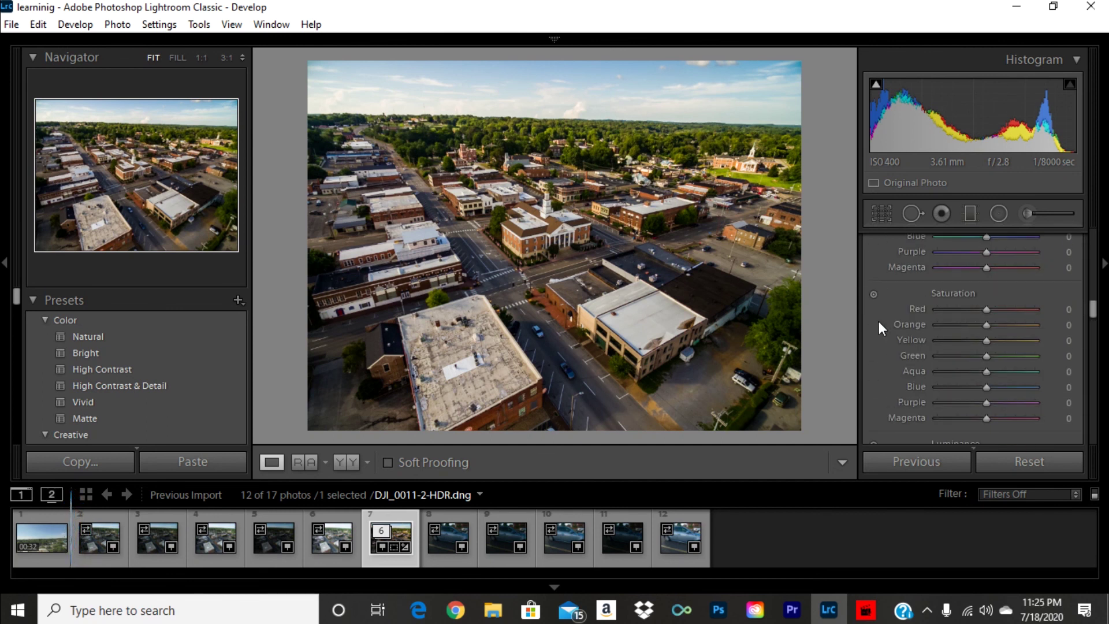
pyautogui.scroll(4, 878, 321)
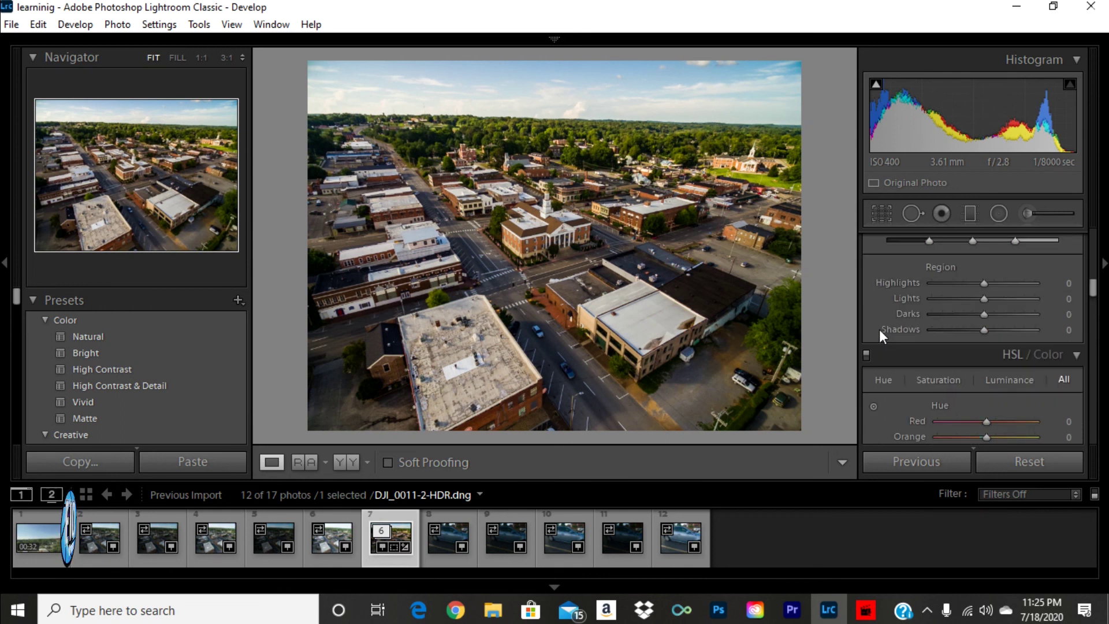
pyautogui.scroll(-4, 947, 404)
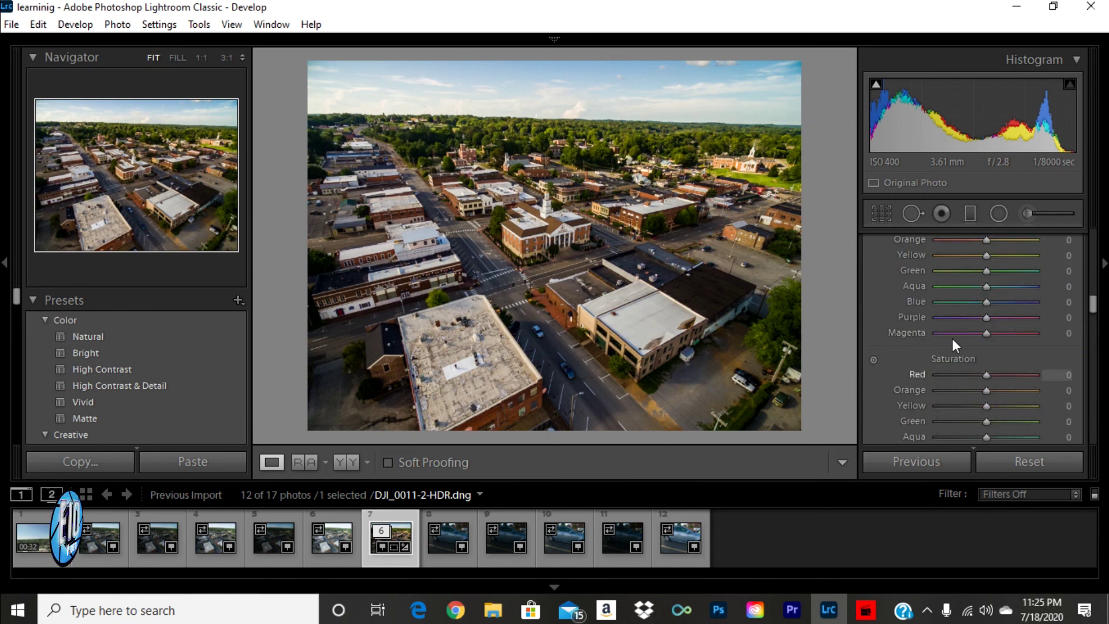
pyautogui.moveTo(985, 238)
pyautogui.mouseDown()
pyautogui.moveTo(913, 249)
pyautogui.moveTo(1055, 254)
pyautogui.moveTo(971, 256)
pyautogui.moveTo(983, 243)
pyautogui.mouseUp()
# Reset the Orange hue to 0 and try removing the red and orange saturation.
pyautogui.doubleClick(978, 248)
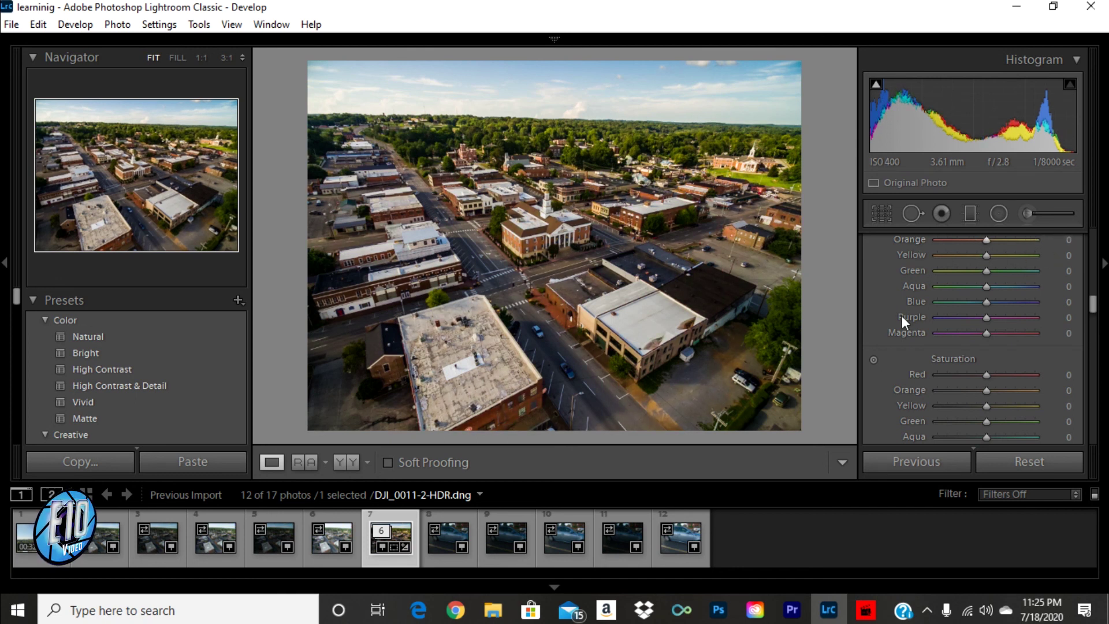
pyautogui.scroll(-2, 942, 318)
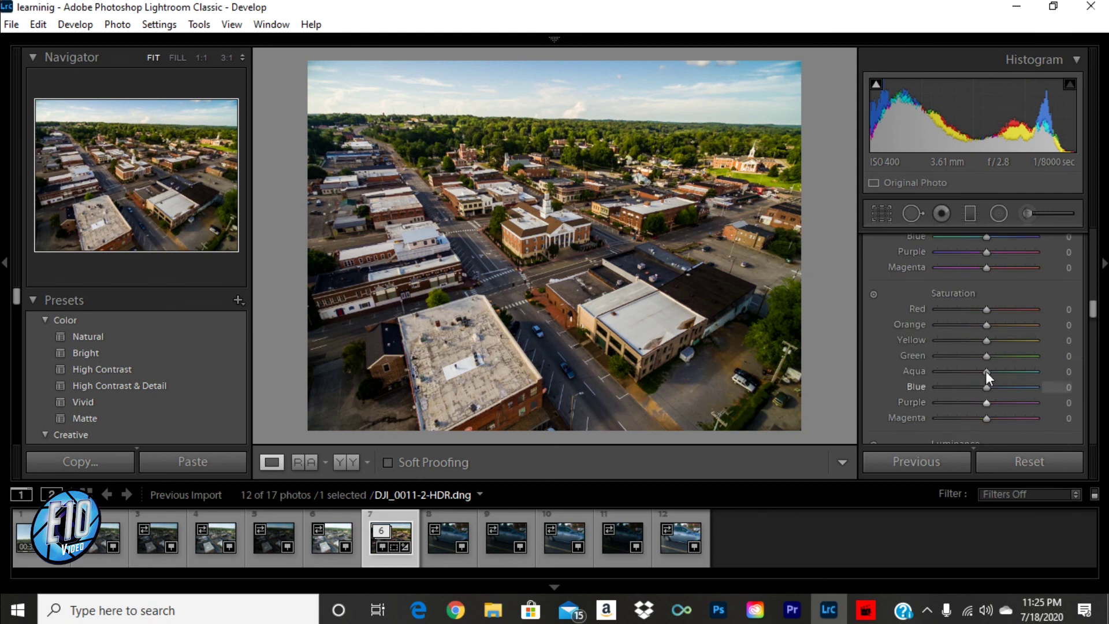
pyautogui.moveTo(985, 309); pyautogui.dragTo(950, 310)
pyautogui.moveTo(1056, 309); pyautogui.dragTo(796, 343)
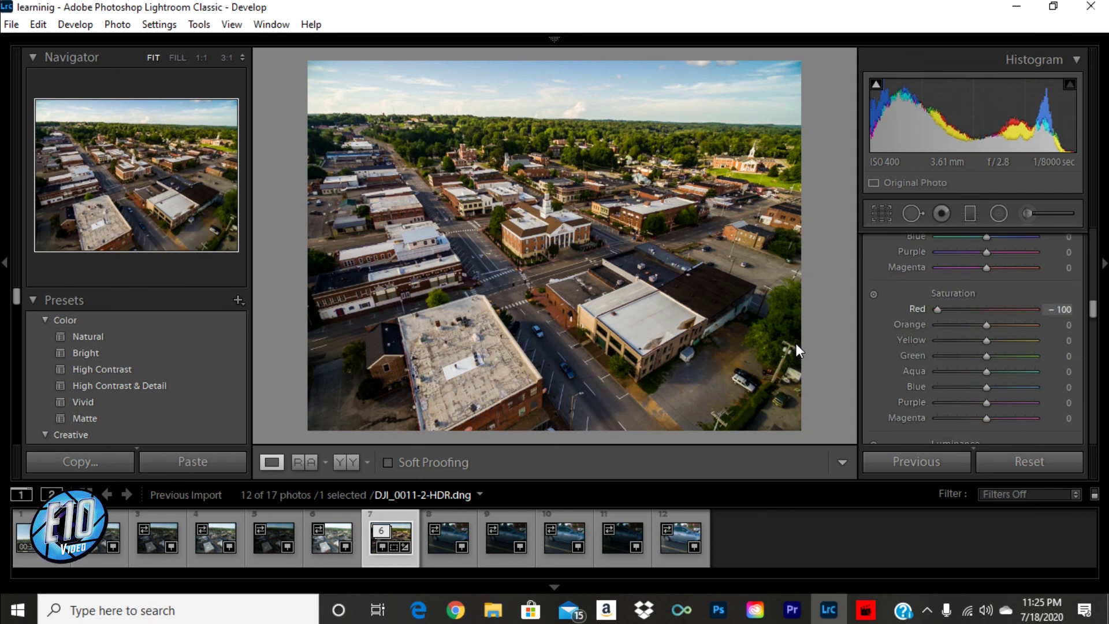
pyautogui.moveTo(987, 327); pyautogui.dragTo(882, 337)
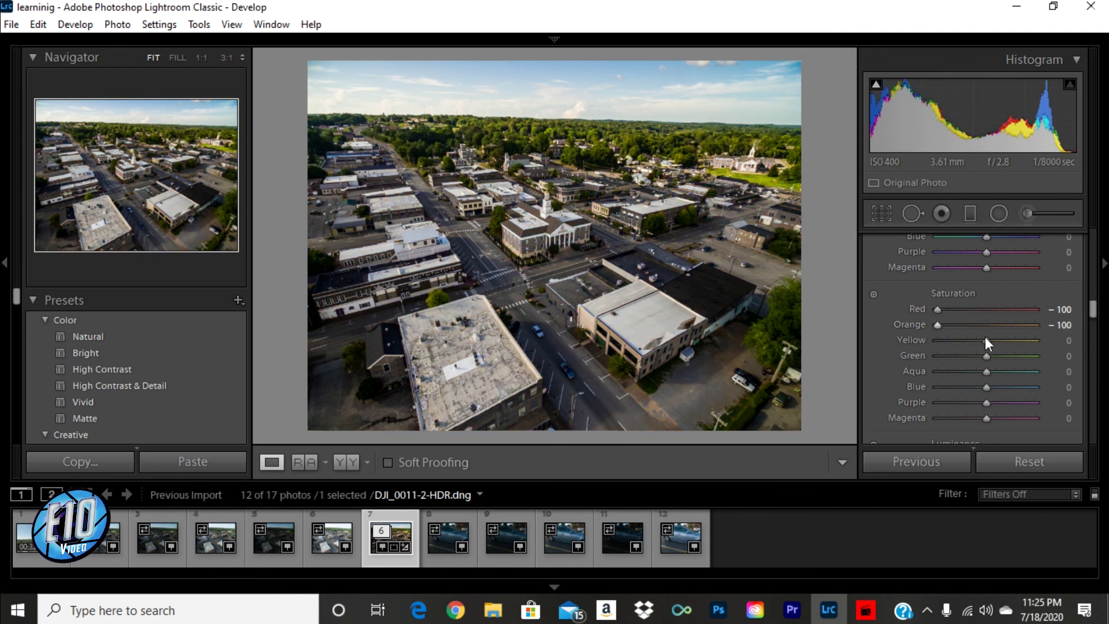
# Try boosting blue saturation, then reset blue and orange and set red saturation to -2.
pyautogui.moveTo(984, 387); pyautogui.dragTo(1069, 394)
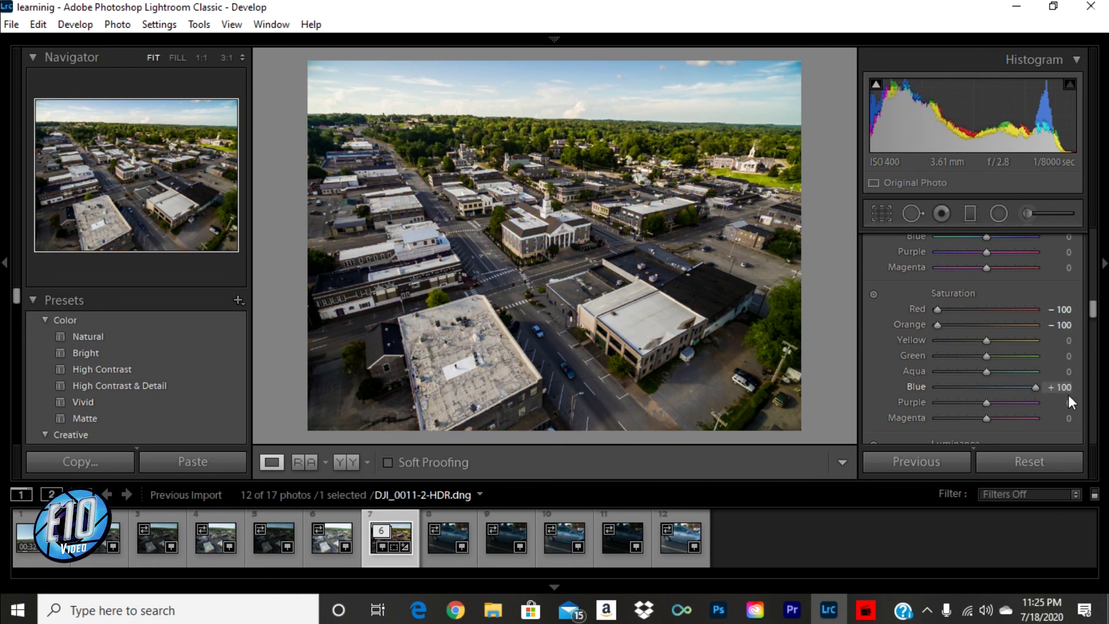
pyautogui.doubleClick(987, 386)
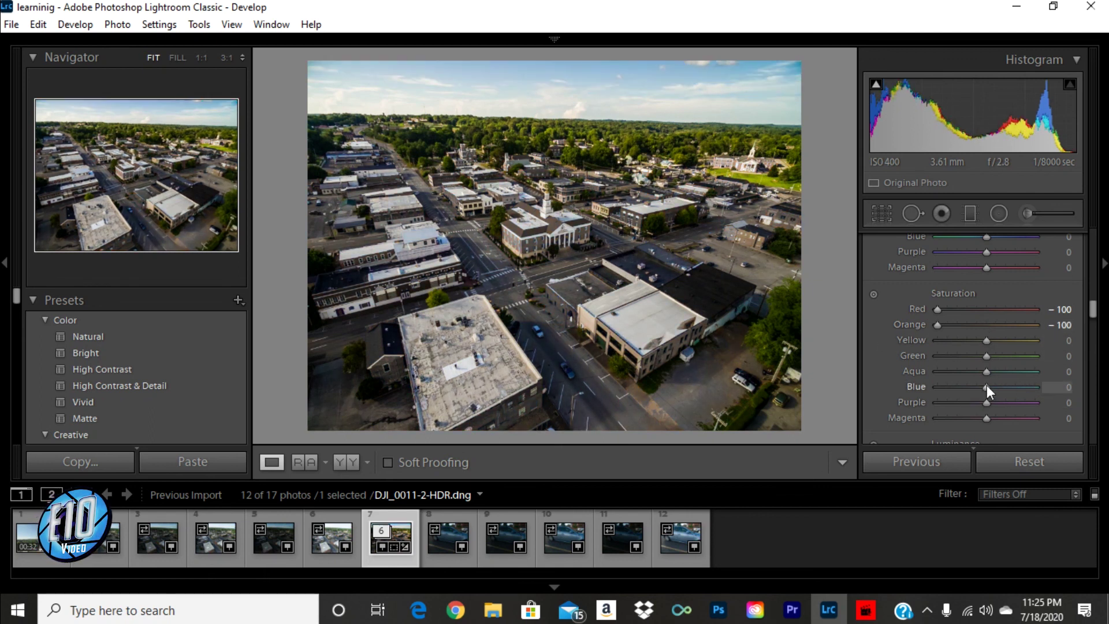
pyautogui.doubleClick(983, 323)
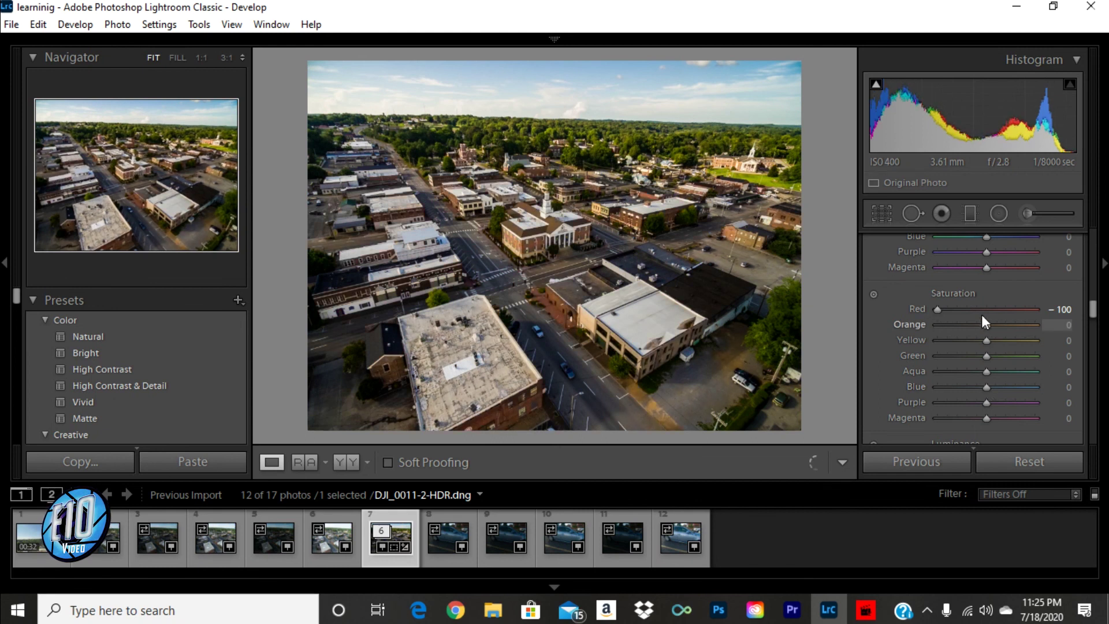
pyautogui.moveTo(980, 303); pyautogui.dragTo(985, 311)
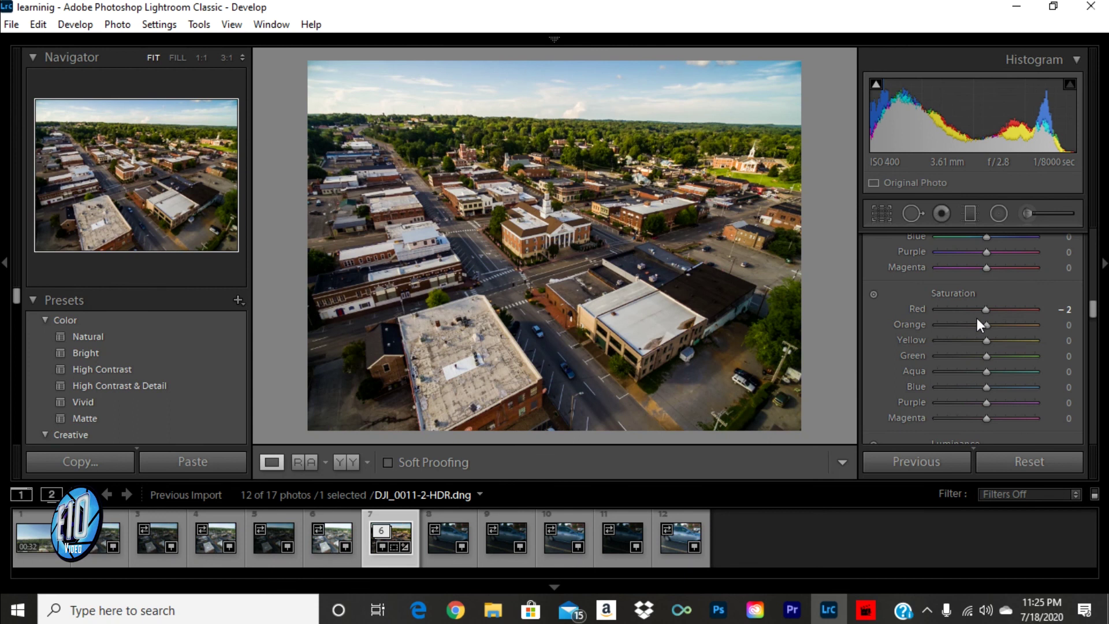
# Crop in on the courthouse by trimming the bottom, top, left and right edges, then apply.
pyautogui.scroll(5, 870, 312)
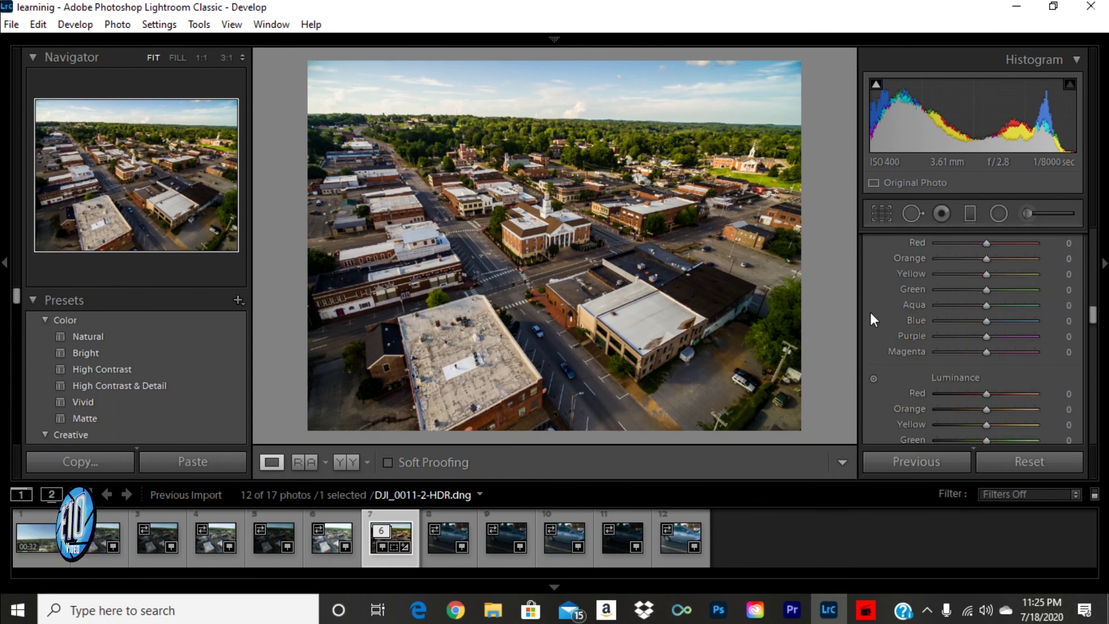
pyautogui.scroll(3, 880, 314)
pyautogui.scroll(5, 878, 307)
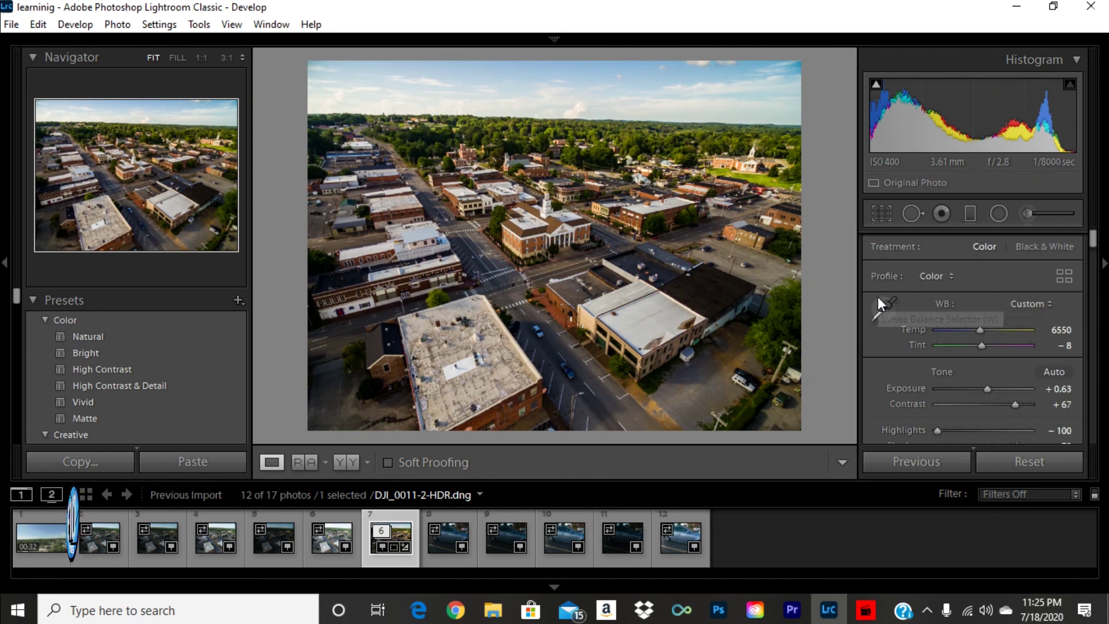
pyautogui.click(887, 213)
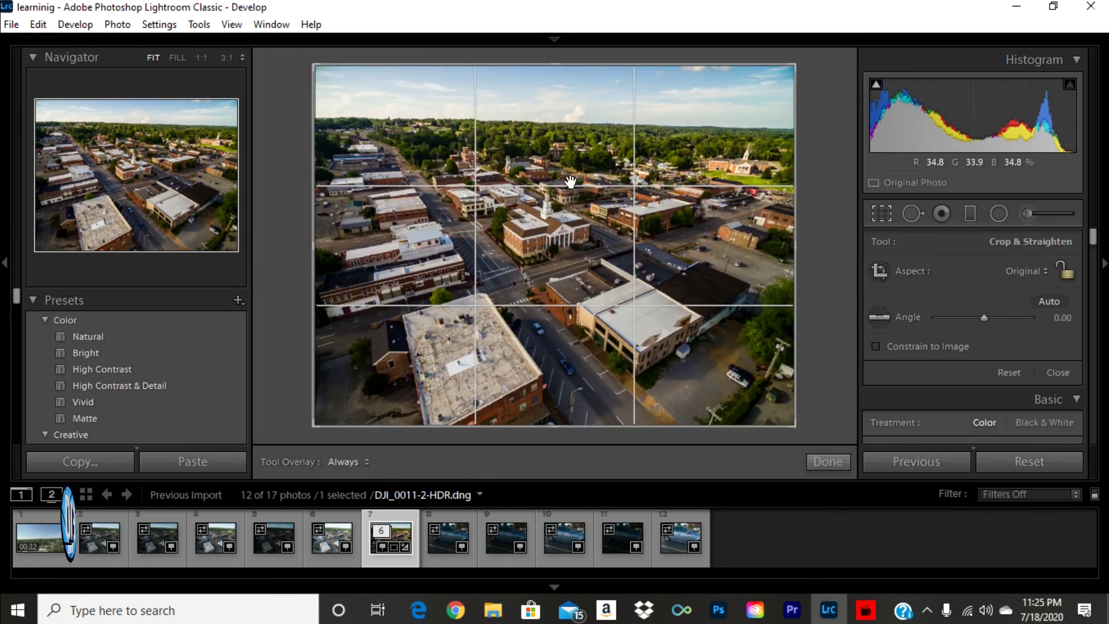
pyautogui.moveTo(566, 426); pyautogui.dragTo(557, 382)
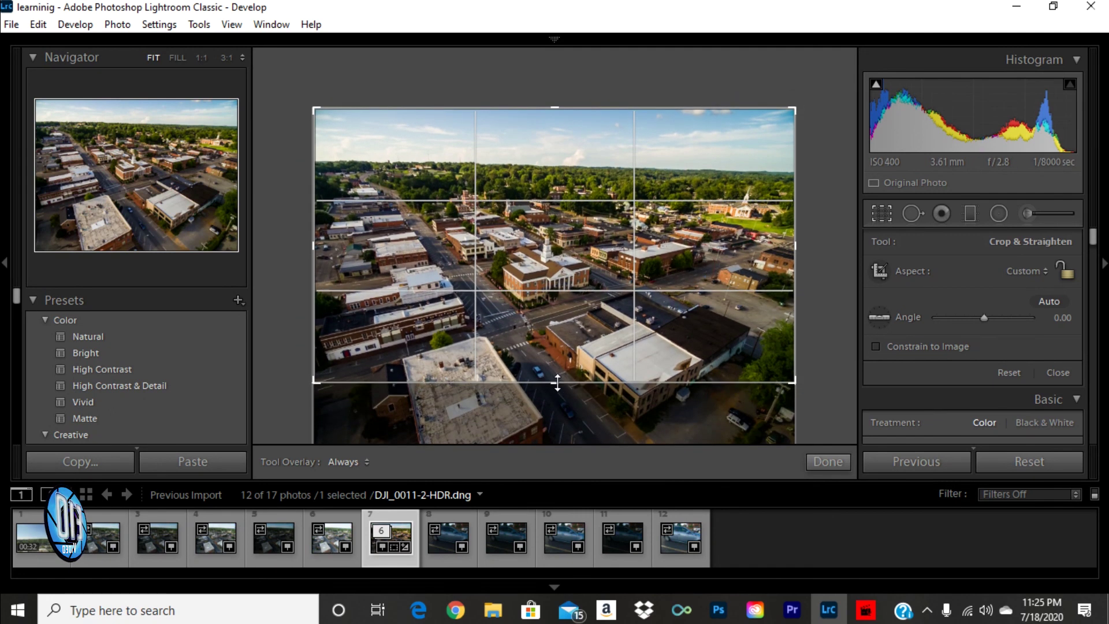
pyautogui.moveTo(567, 105); pyautogui.dragTo(563, 127)
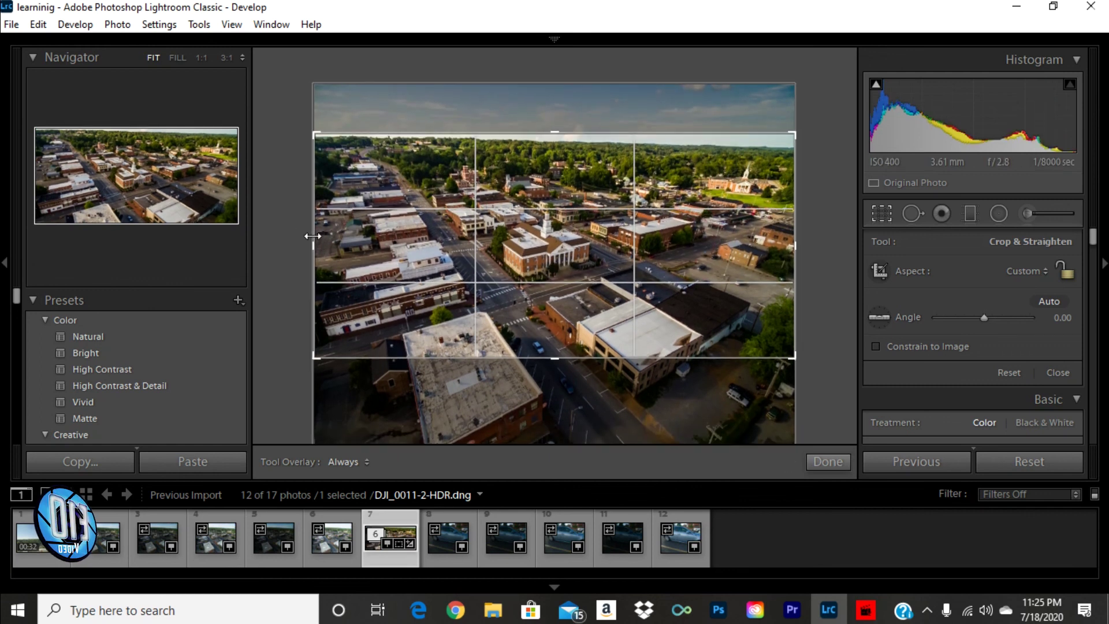
pyautogui.moveTo(315, 246); pyautogui.dragTo(348, 245)
pyautogui.moveTo(758, 245); pyautogui.dragTo(716, 246)
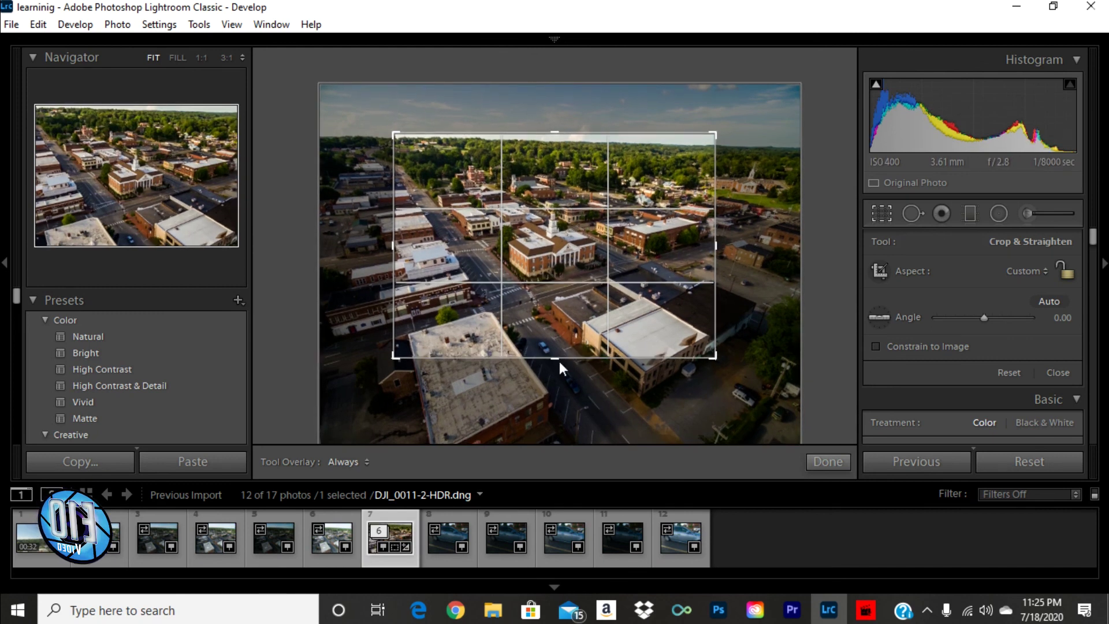
pyautogui.click(827, 462)
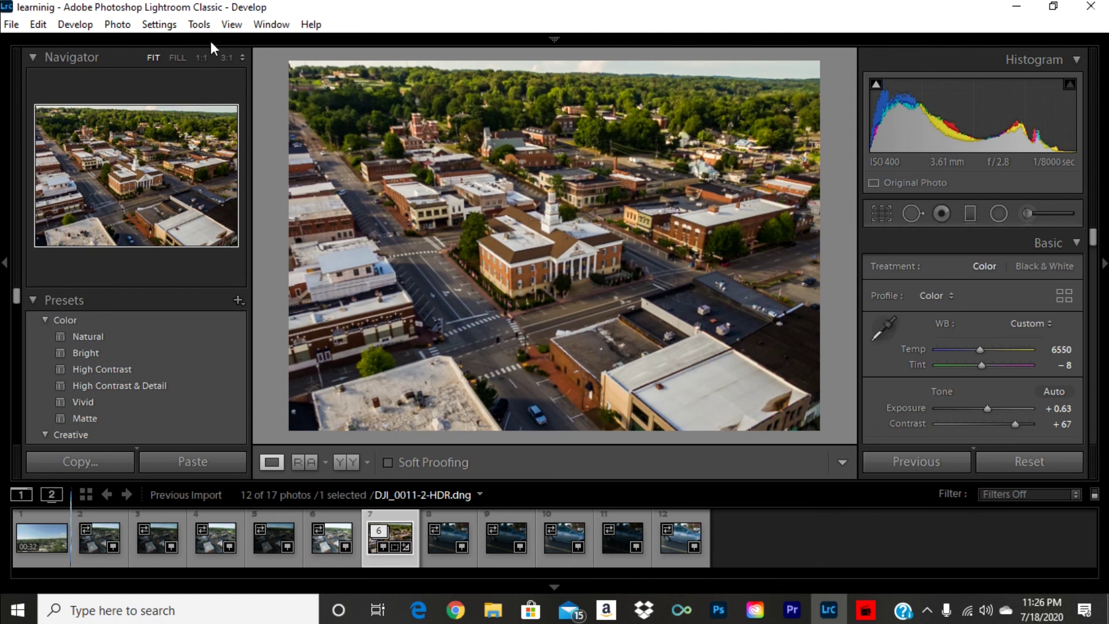
# Send the cropped photo to Adobe Photoshop 2020 via Photo > Edit In.
pyautogui.click(117, 24)
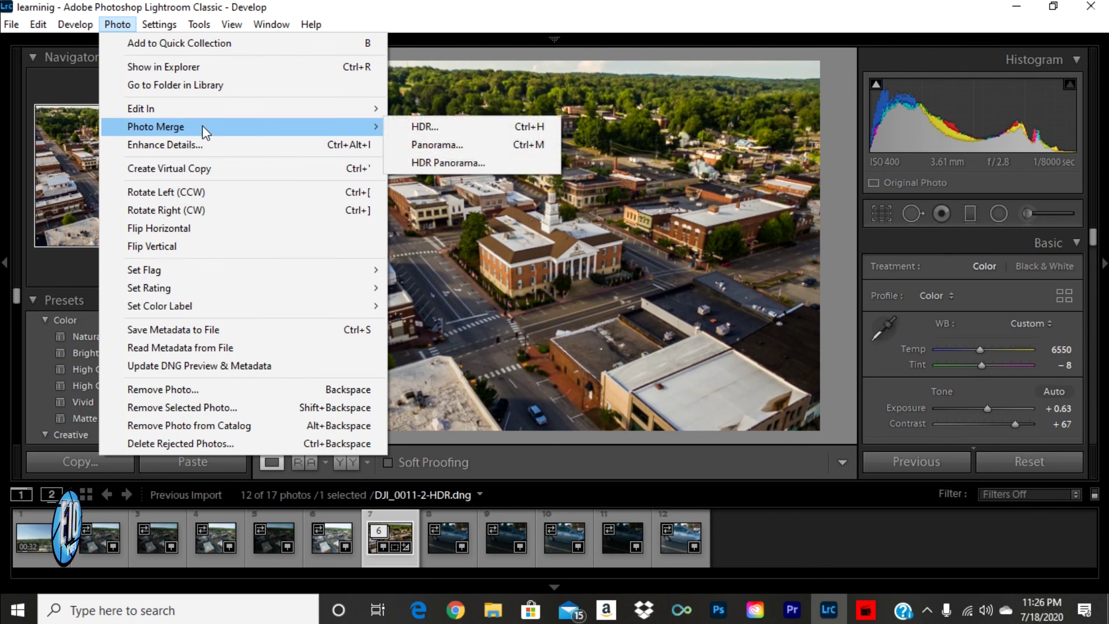
pyautogui.moveTo(186, 124)
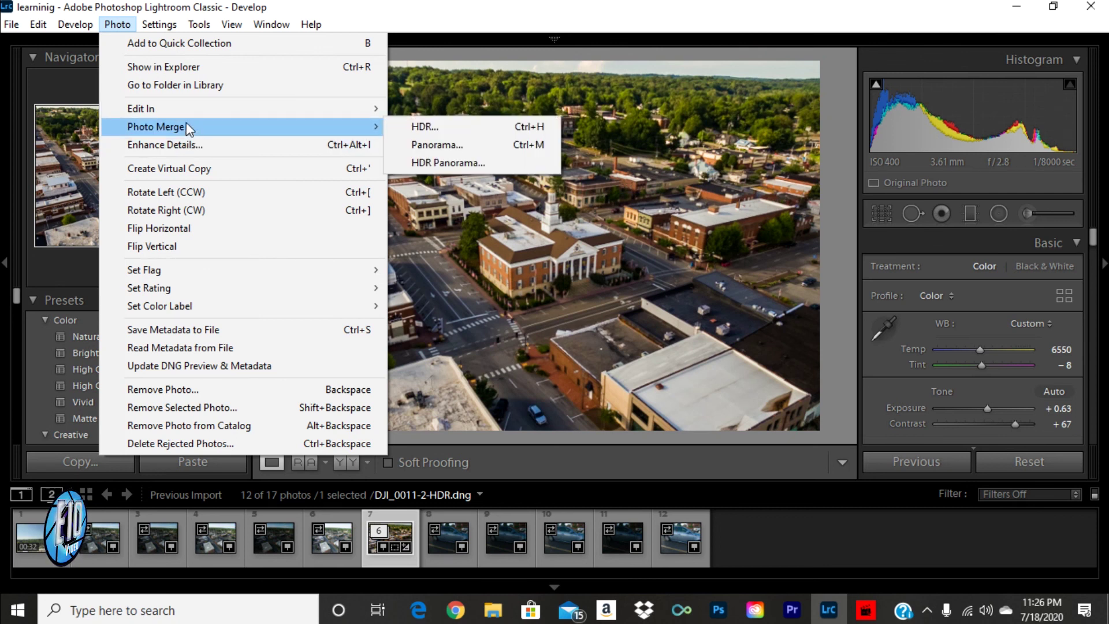
pyautogui.moveTo(153, 105)
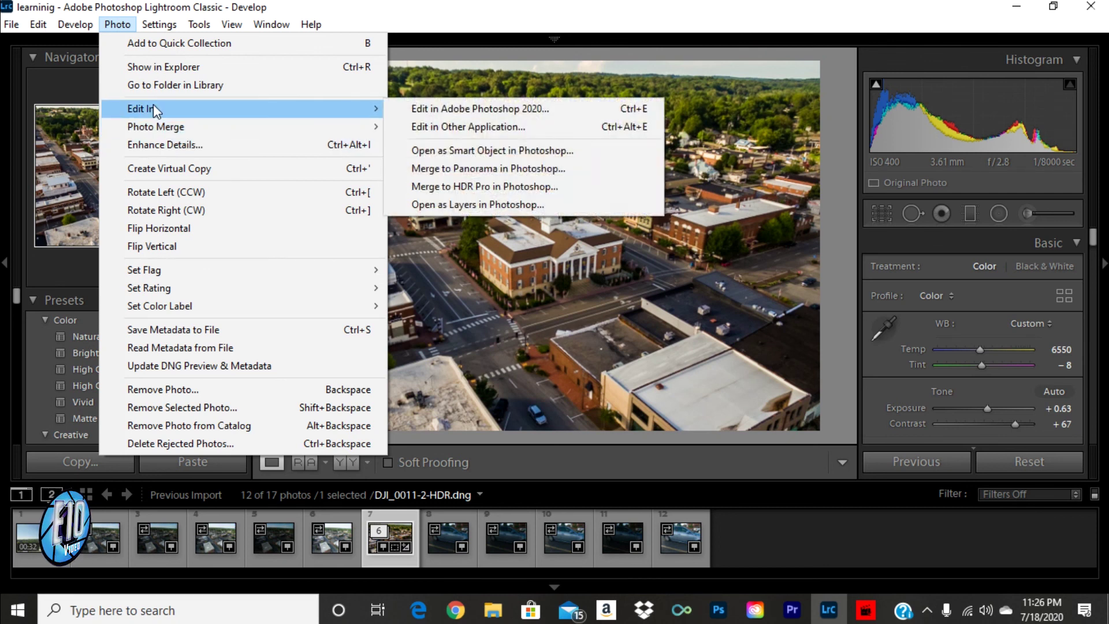
pyautogui.click(495, 108)
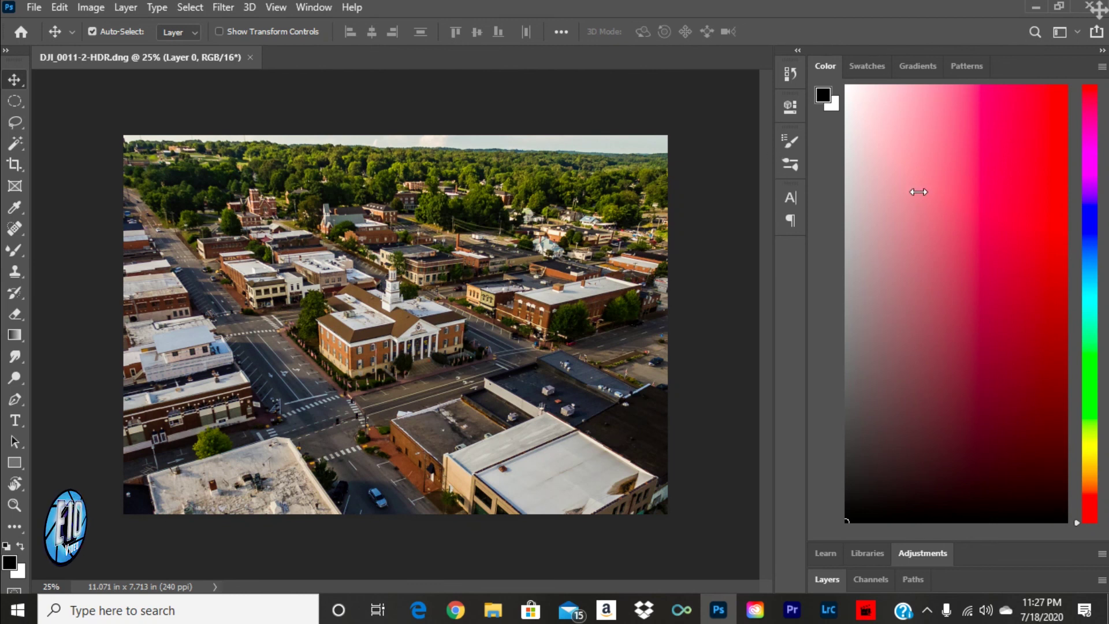
# Open the Tilt-Shift blur from Filter > Blur Gallery.
pyautogui.click(220, 8)
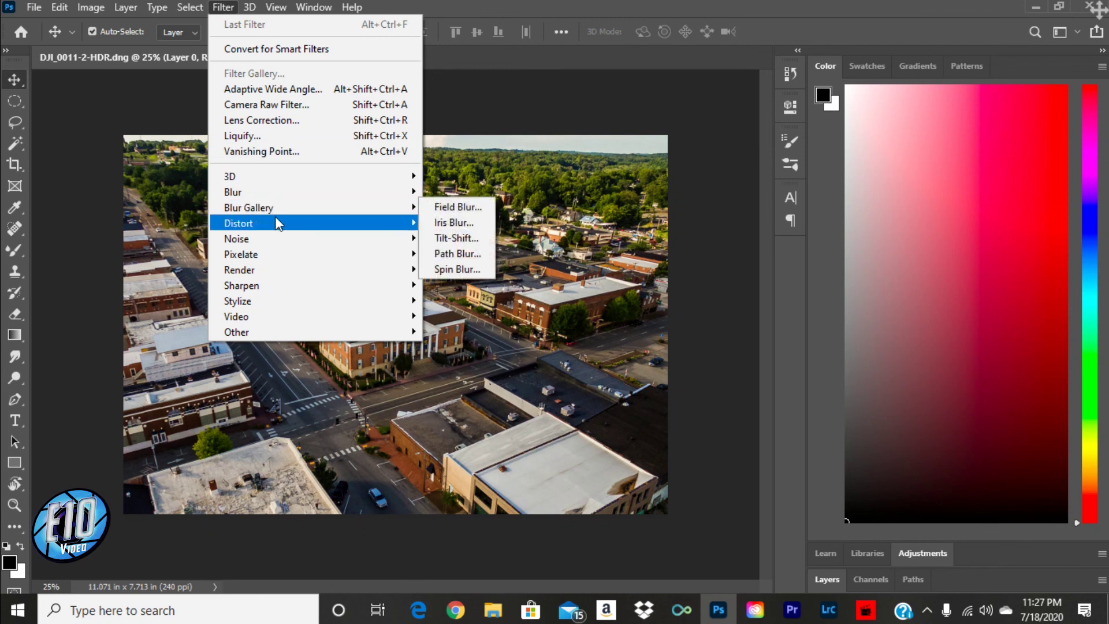
pyautogui.moveTo(265, 211)
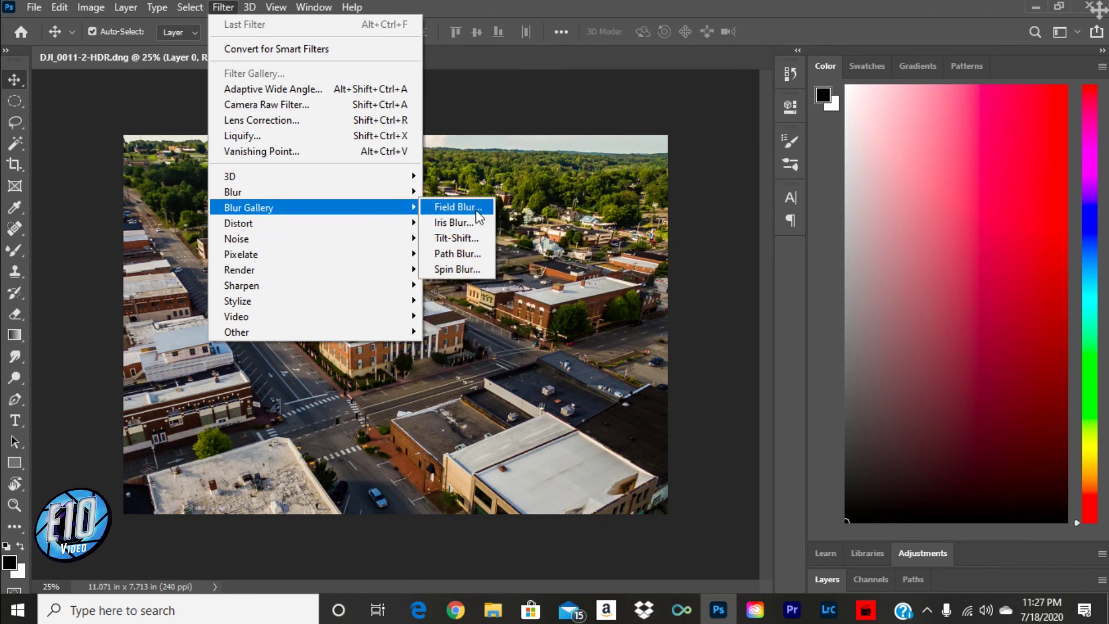
pyautogui.click(483, 235)
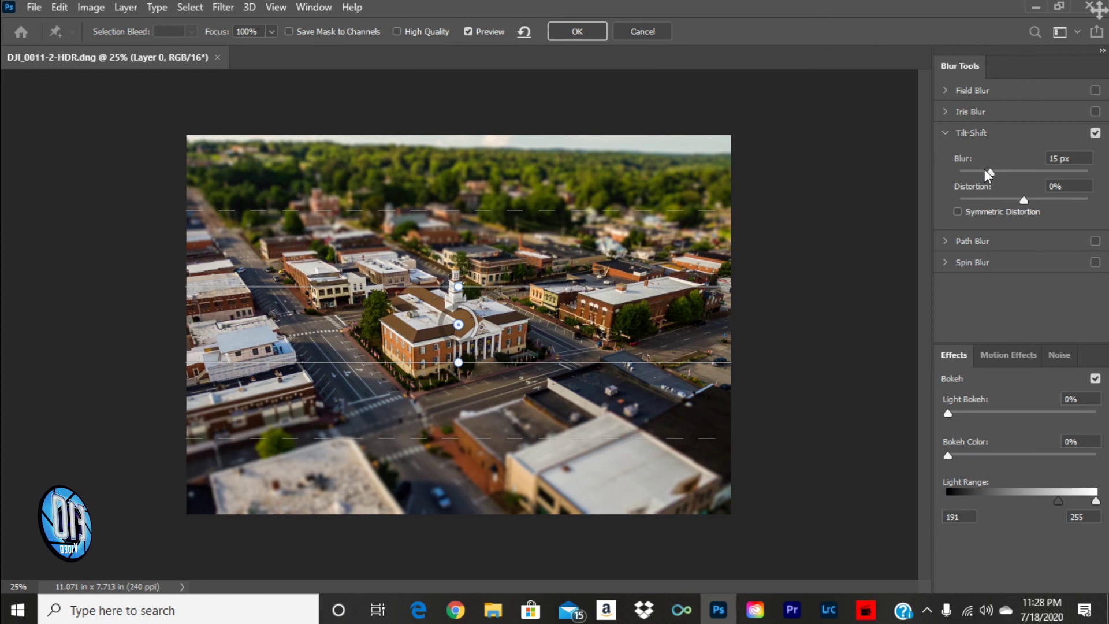
# Set the blur to 26 px and distortion to -1% with Symmetric Distortion, then widen the upper fade.
pyautogui.moveTo(992, 172); pyautogui.dragTo(994, 171)
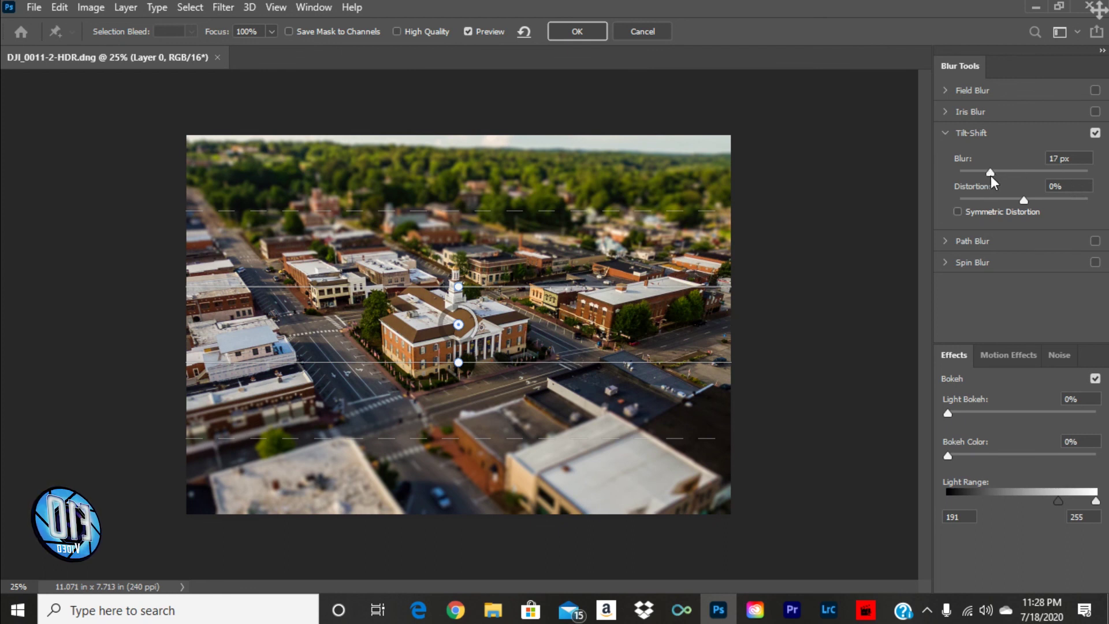
pyautogui.moveTo(990, 175)
pyautogui.mouseDown()
pyautogui.moveTo(1089, 173)
pyautogui.moveTo(946, 176)
pyautogui.moveTo(1000, 183)
pyautogui.mouseUp()
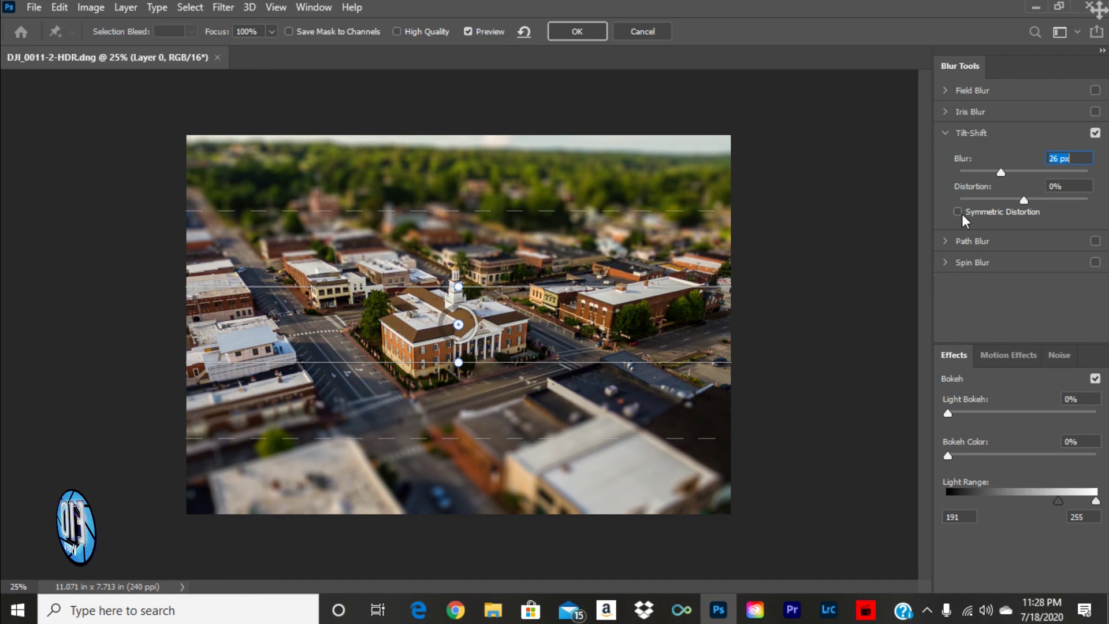
pyautogui.moveTo(1024, 199); pyautogui.dragTo(950, 209)
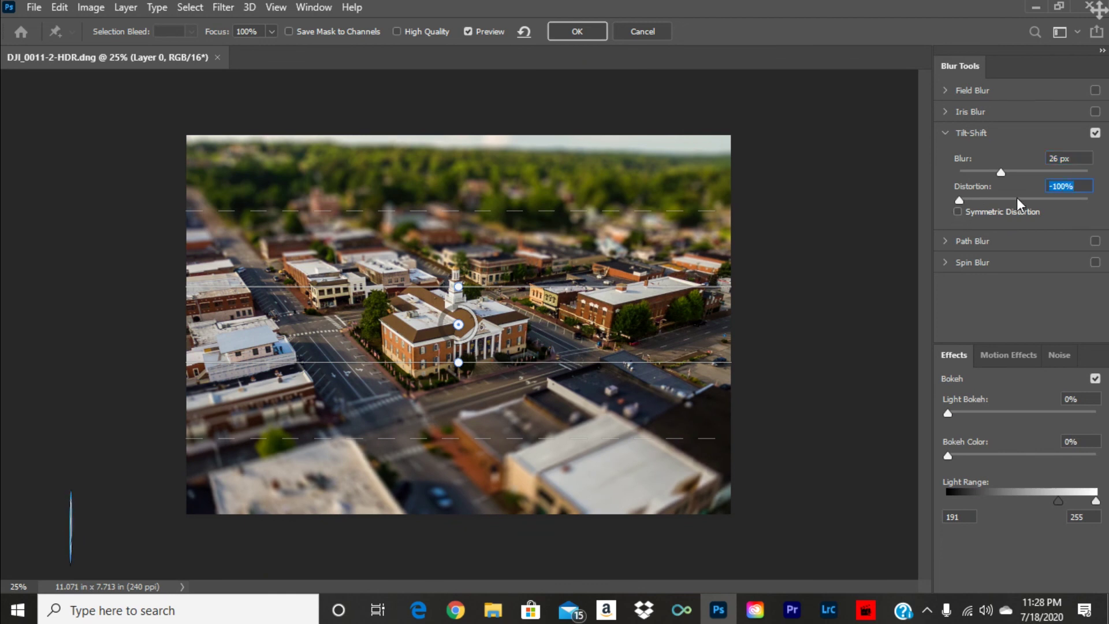
pyautogui.moveTo(1014, 200); pyautogui.dragTo(1098, 214)
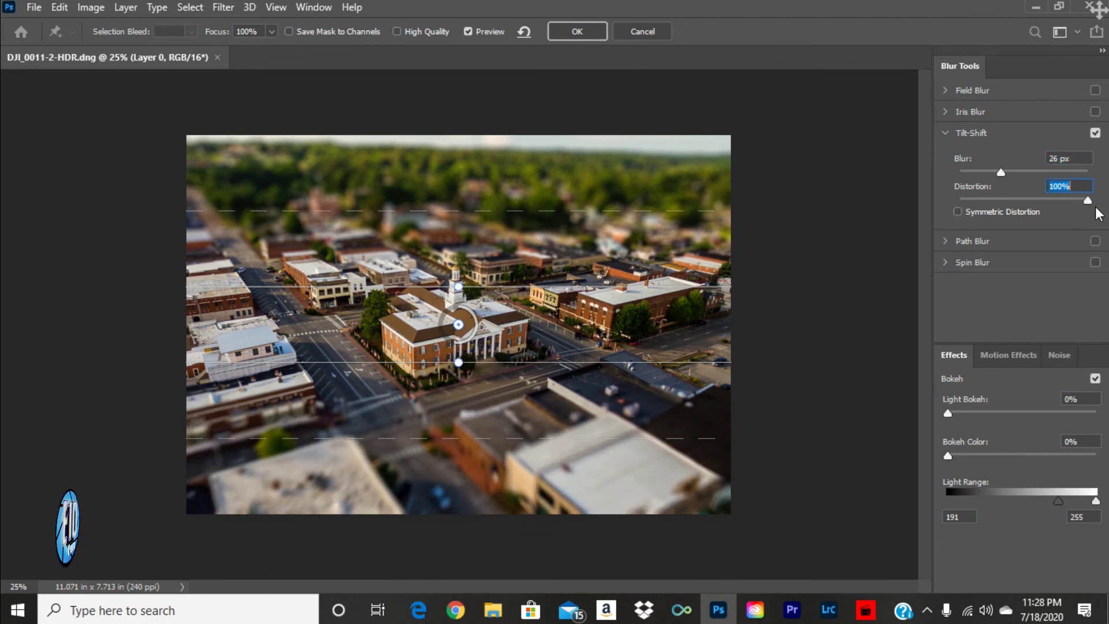
pyautogui.click(1024, 200)
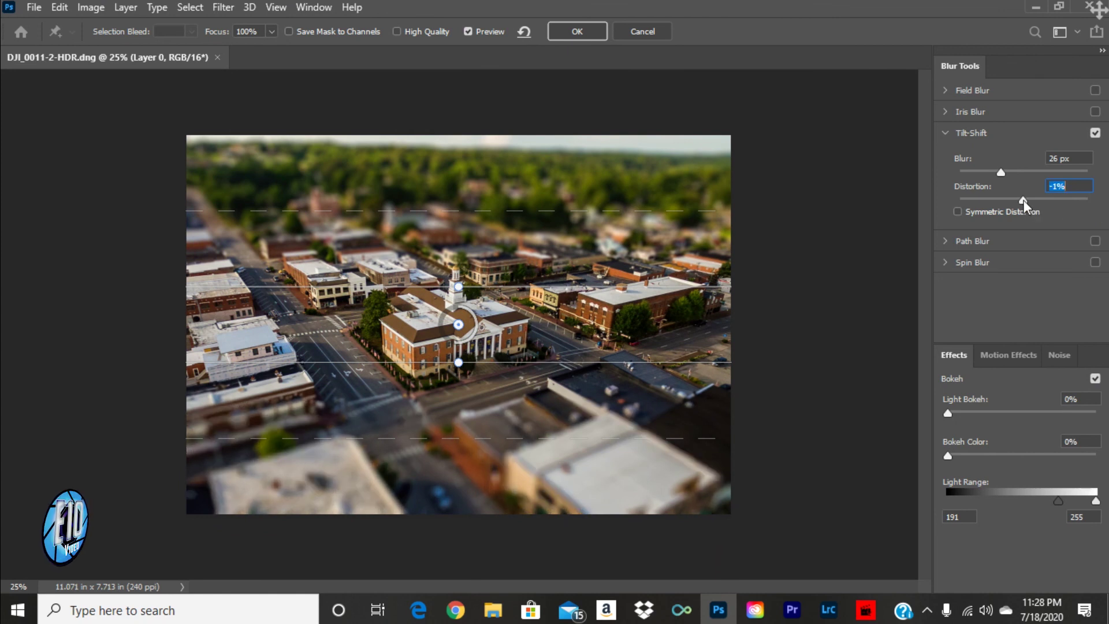
pyautogui.click(958, 212)
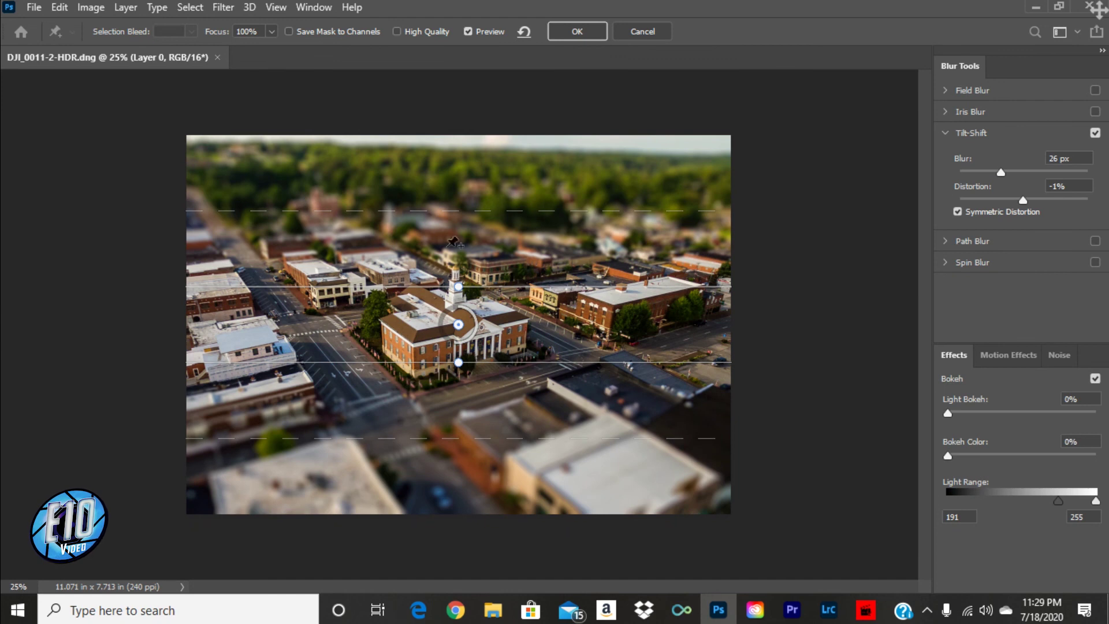
pyautogui.moveTo(439, 216); pyautogui.dragTo(451, 185)
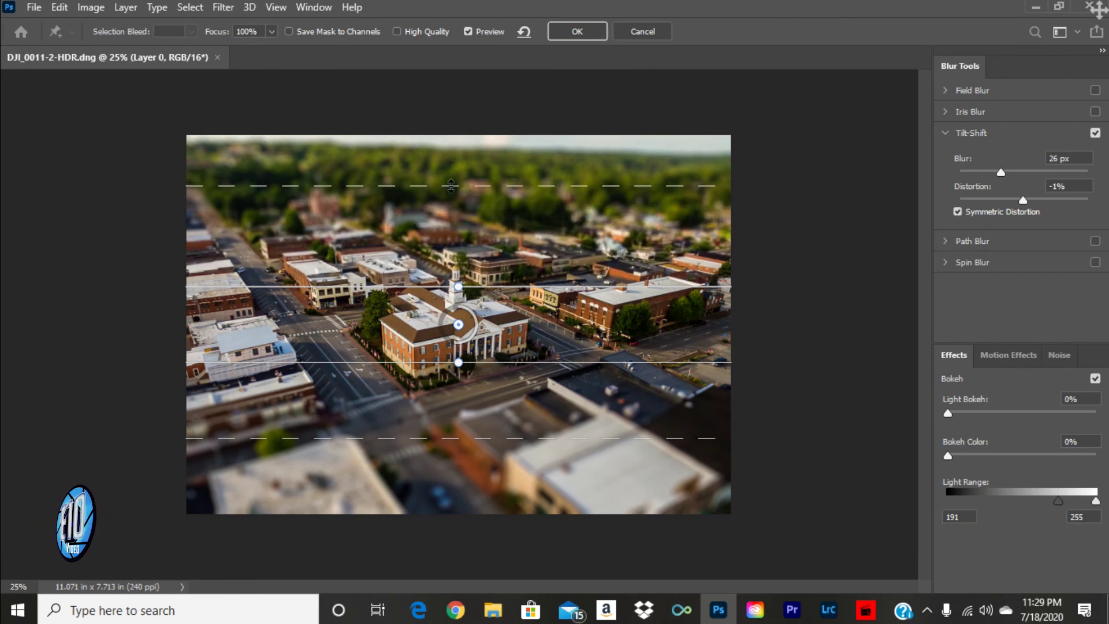
# Raise the upper focus edge and rotate the band about 16° across the courthouse and street.
pyautogui.moveTo(458, 287); pyautogui.dragTo(465, 286)
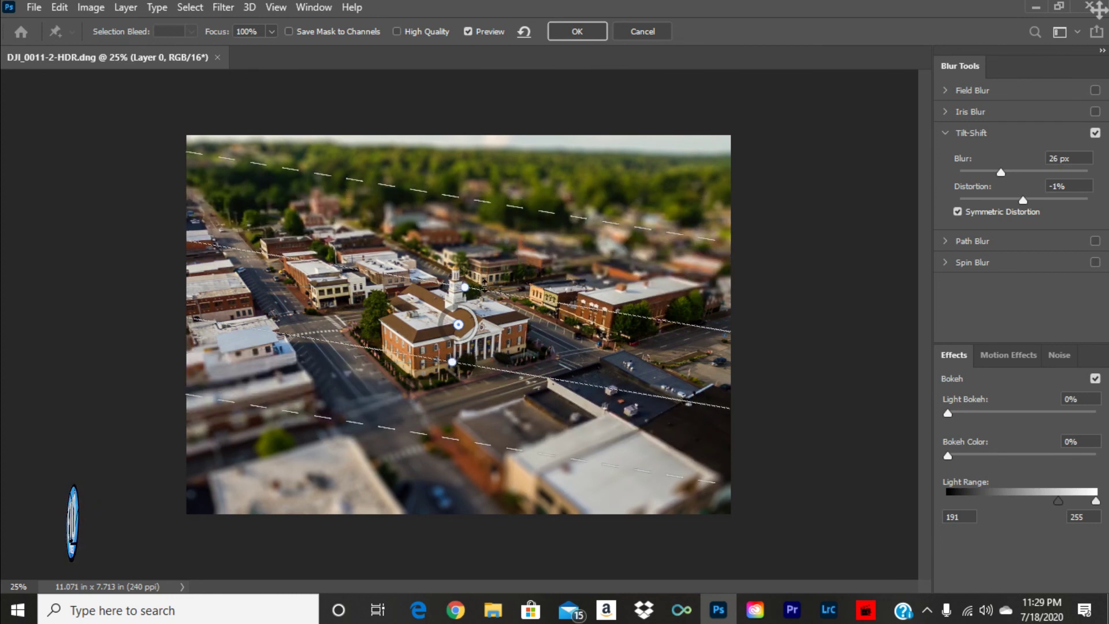
pyautogui.moveTo(484, 285)
pyautogui.mouseDown()
pyautogui.moveTo(495, 234)
pyautogui.moveTo(471, 315)
pyautogui.moveTo(484, 284)
pyautogui.mouseUp()
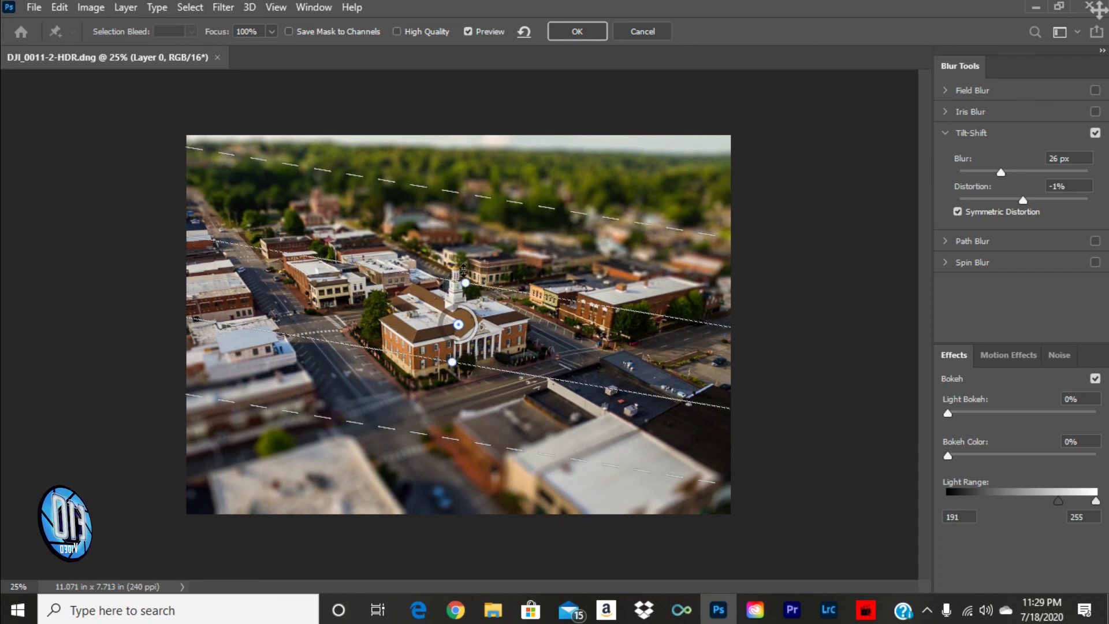
pyautogui.moveTo(455, 274); pyautogui.dragTo(462, 263)
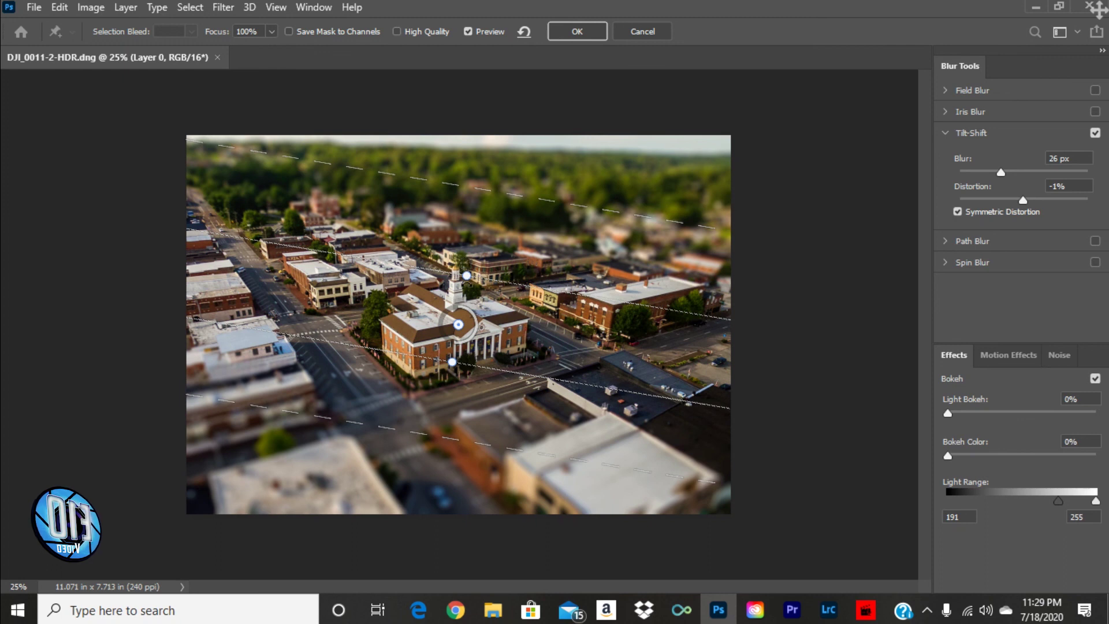
pyautogui.moveTo(466, 275); pyautogui.dragTo(440, 265)
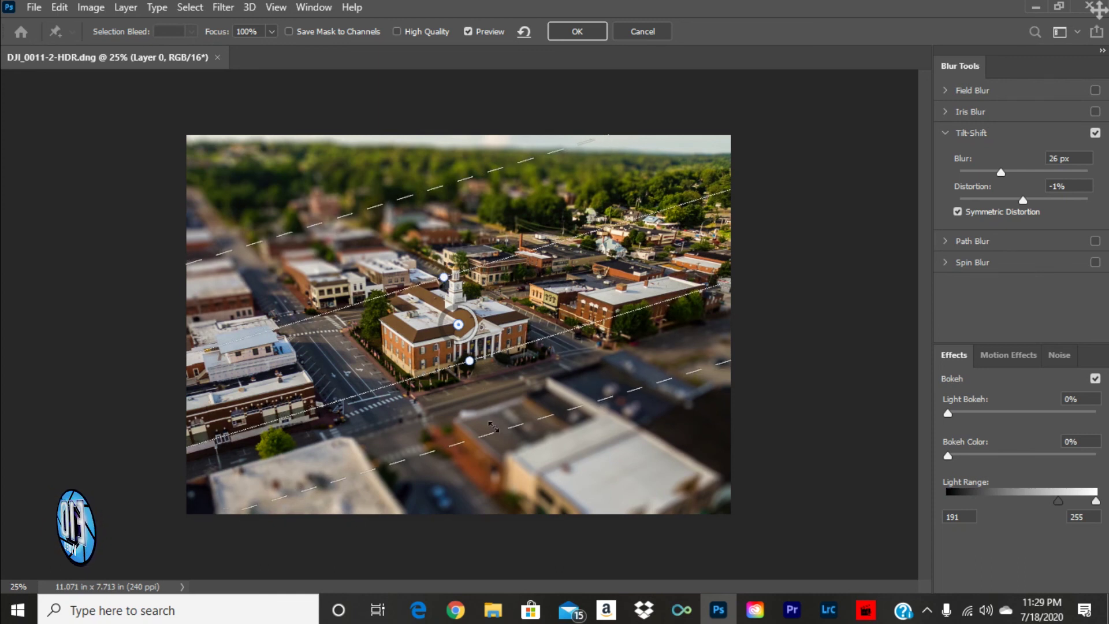
# Widen the lower fade, raise the blur to 31 px, reshape the upper fade, re-angle the band, and save.
pyautogui.moveTo(501, 430)
pyautogui.mouseDown()
pyautogui.moveTo(512, 449)
pyautogui.moveTo(501, 430)
pyautogui.mouseUp()
pyautogui.moveTo(478, 358); pyautogui.dragTo(480, 385)
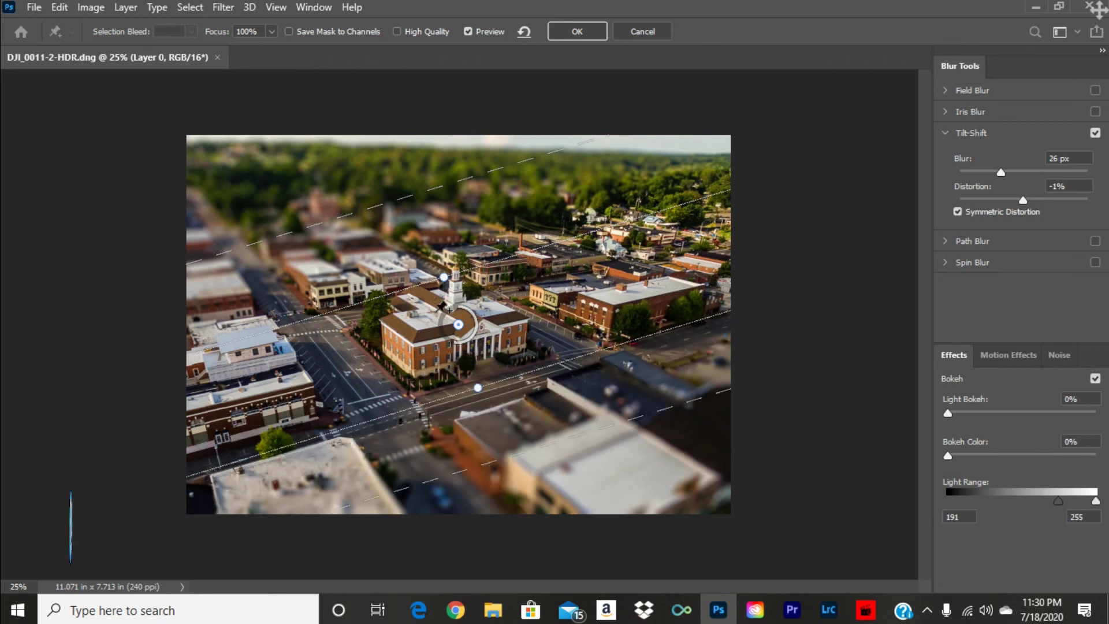
pyautogui.moveTo(455, 345)
pyautogui.mouseDown()
pyautogui.moveTo(465, 306)
pyautogui.moveTo(500, 298)
pyautogui.moveTo(463, 315)
pyautogui.moveTo(462, 353)
pyautogui.moveTo(448, 319)
pyautogui.moveTo(446, 337)
pyautogui.moveTo(463, 347)
pyautogui.moveTo(451, 351)
pyautogui.mouseUp()
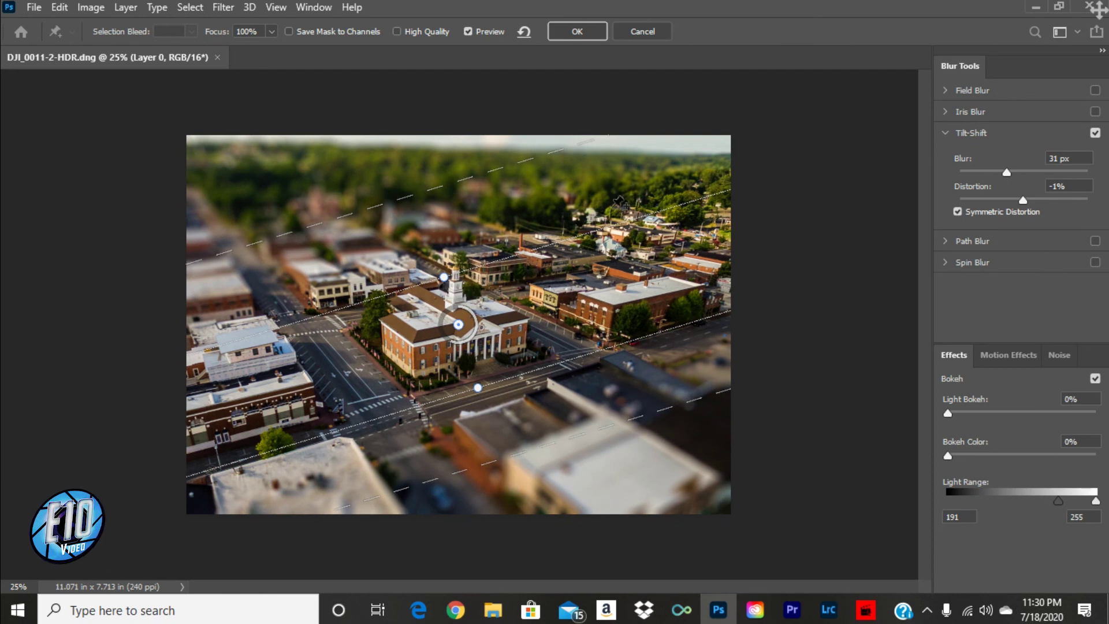
pyautogui.moveTo(526, 160); pyautogui.dragTo(537, 189)
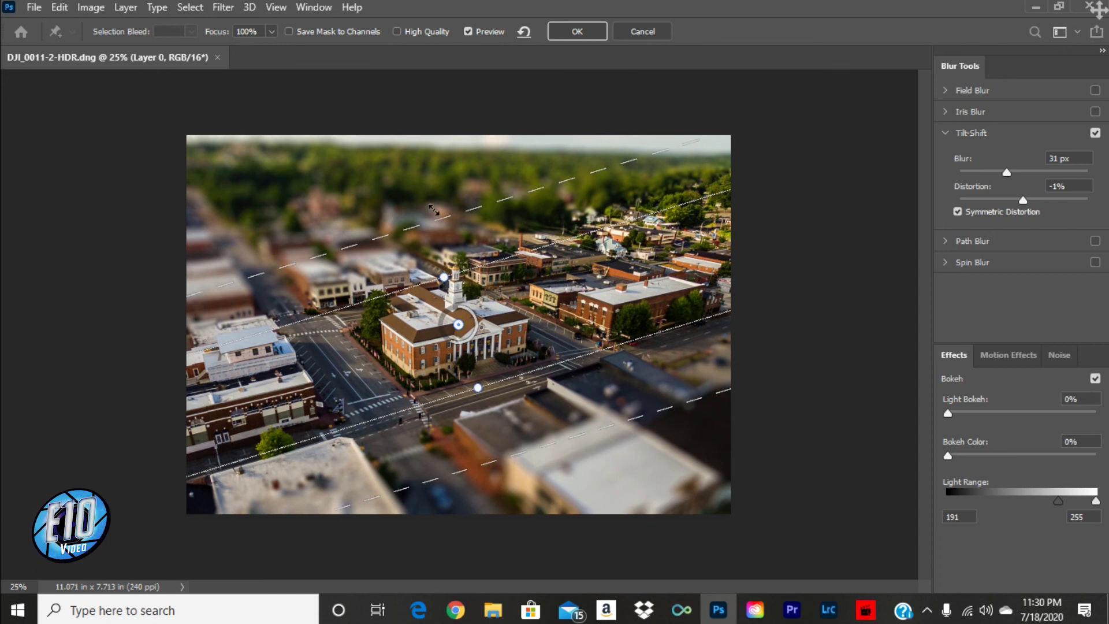
pyautogui.moveTo(433, 209); pyautogui.dragTo(428, 174)
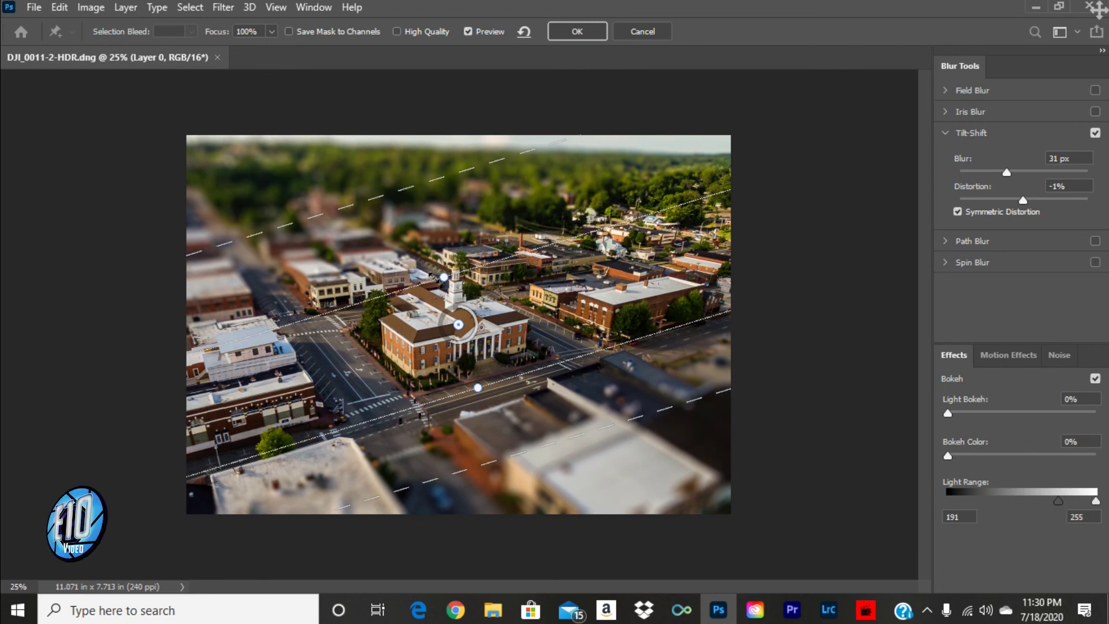
pyautogui.moveTo(440, 276); pyautogui.dragTo(447, 258)
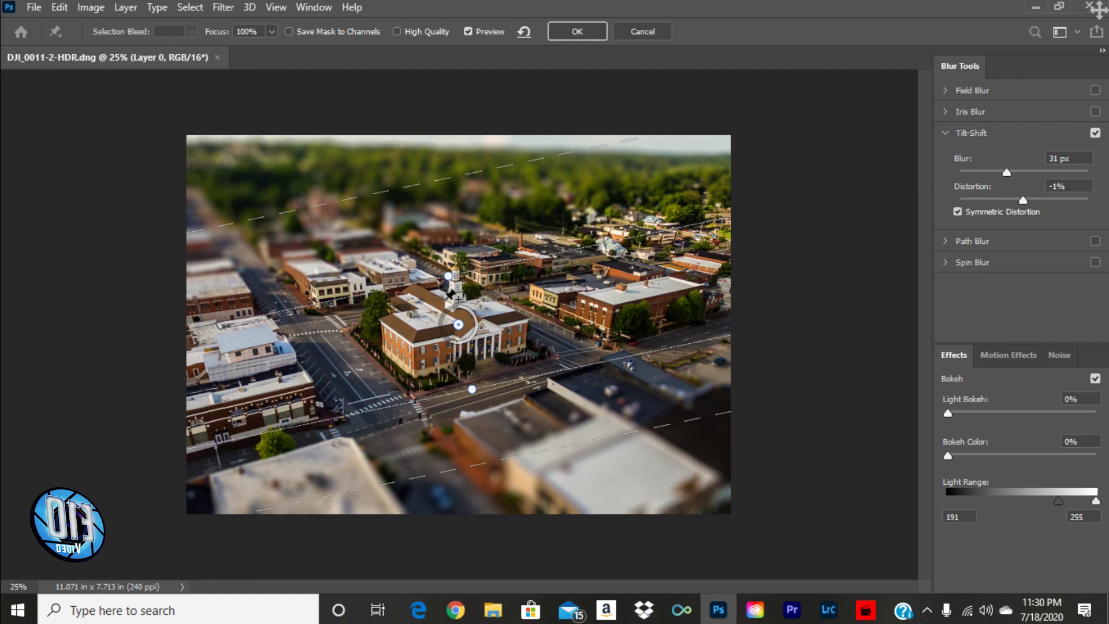
pyautogui.hotkey('ctrl', 's')
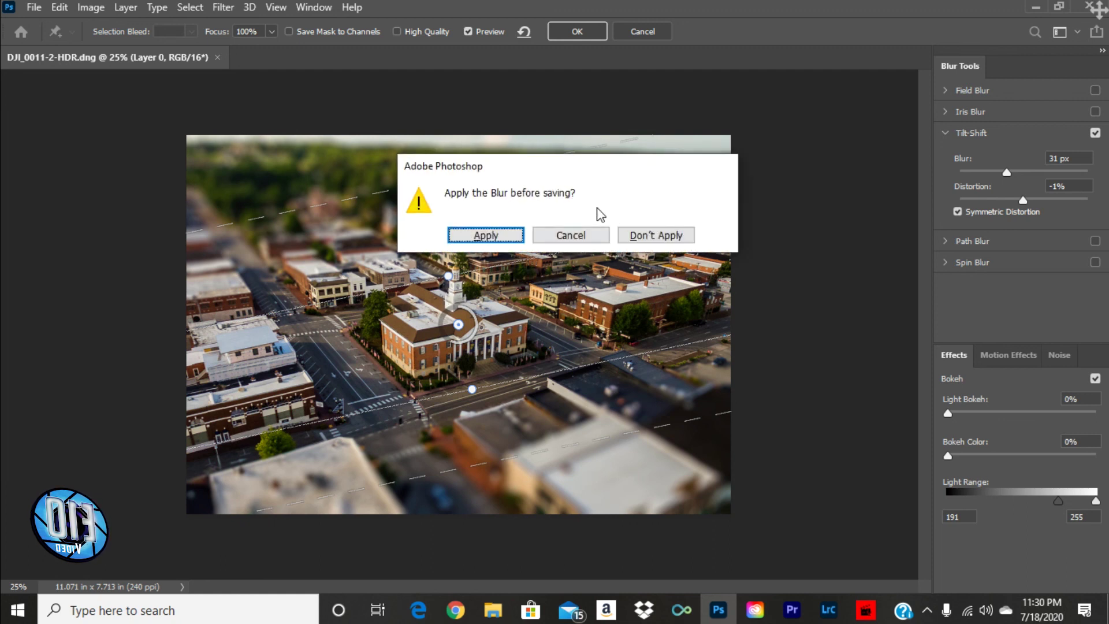
# Apply the tilt-shift blur and save the photo as DJI_0011-2-HDR-Edit.tif.
pyautogui.click(488, 237)
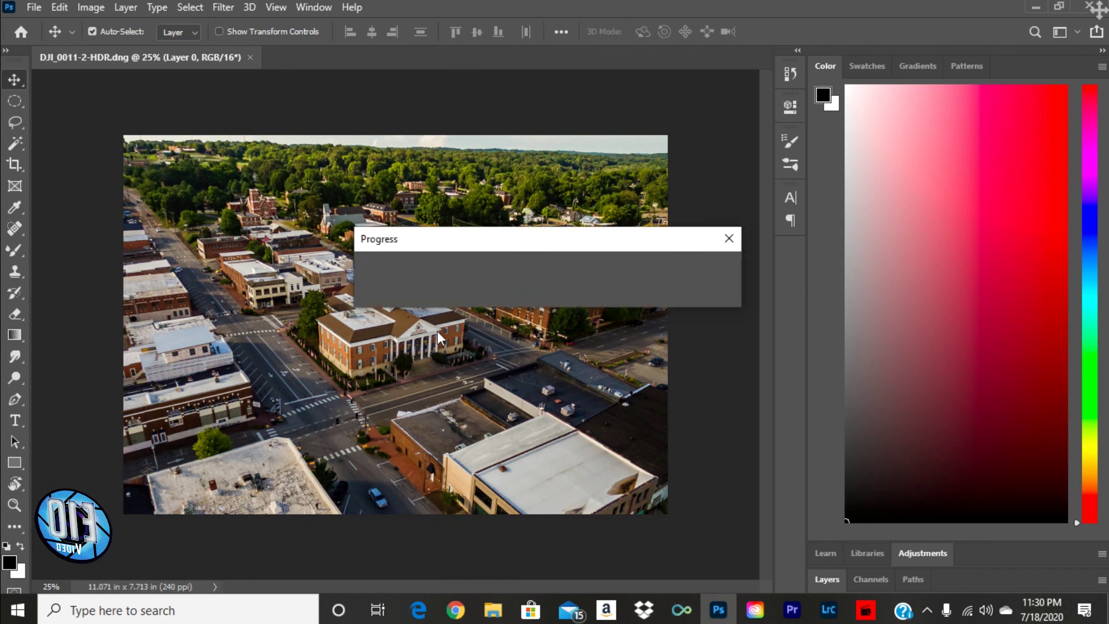
pyautogui.hotkey('ctrl', 's')
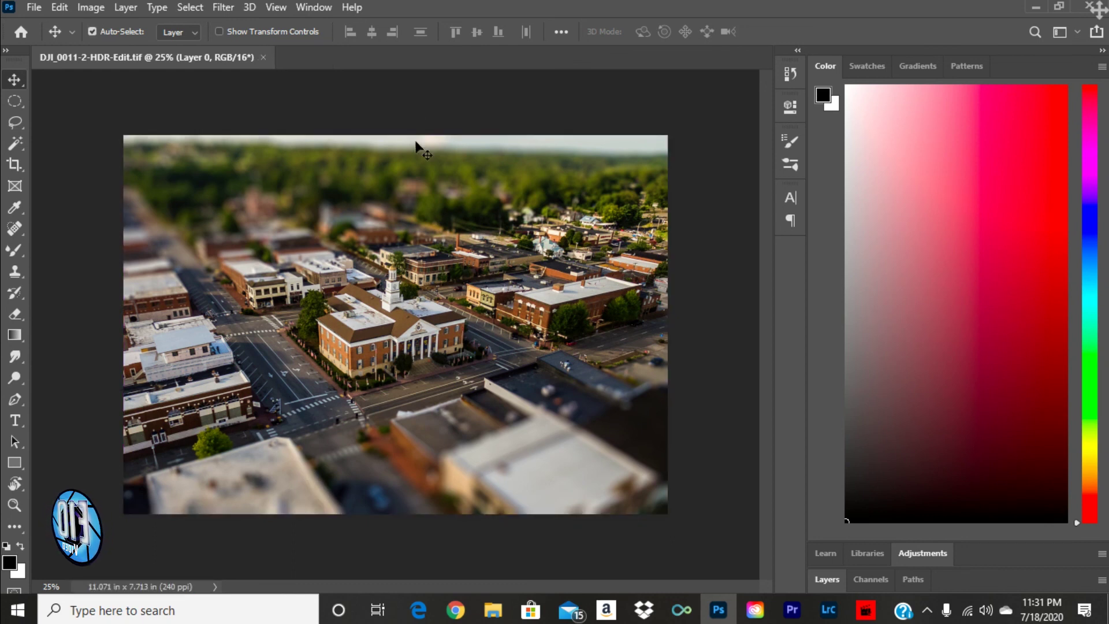
pyautogui.click(829, 610)
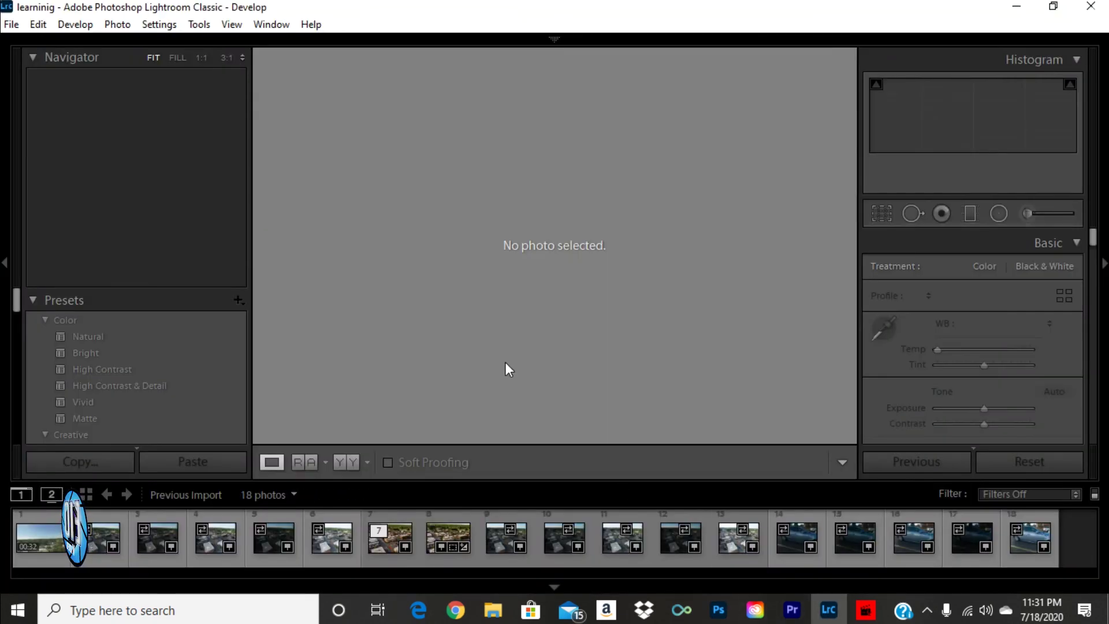
# Select the DJI_0011-2-HDR-Edit.tif thumbnail (number 7) in the Develop filmstrip.
pyautogui.click(382, 525)
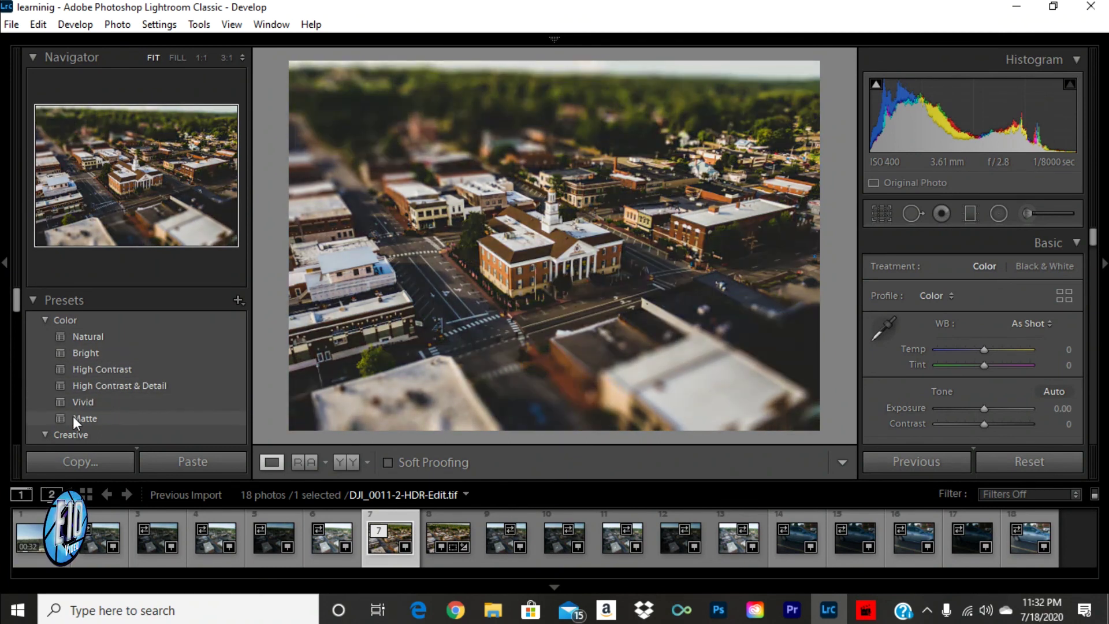
pyautogui.scroll(-3, 225, 383)
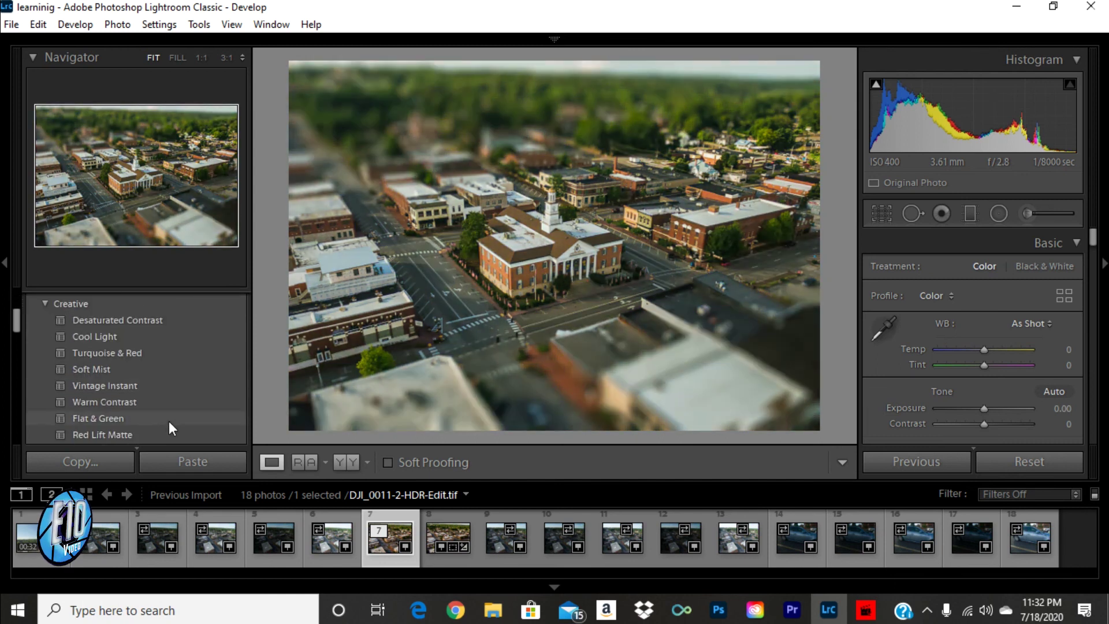